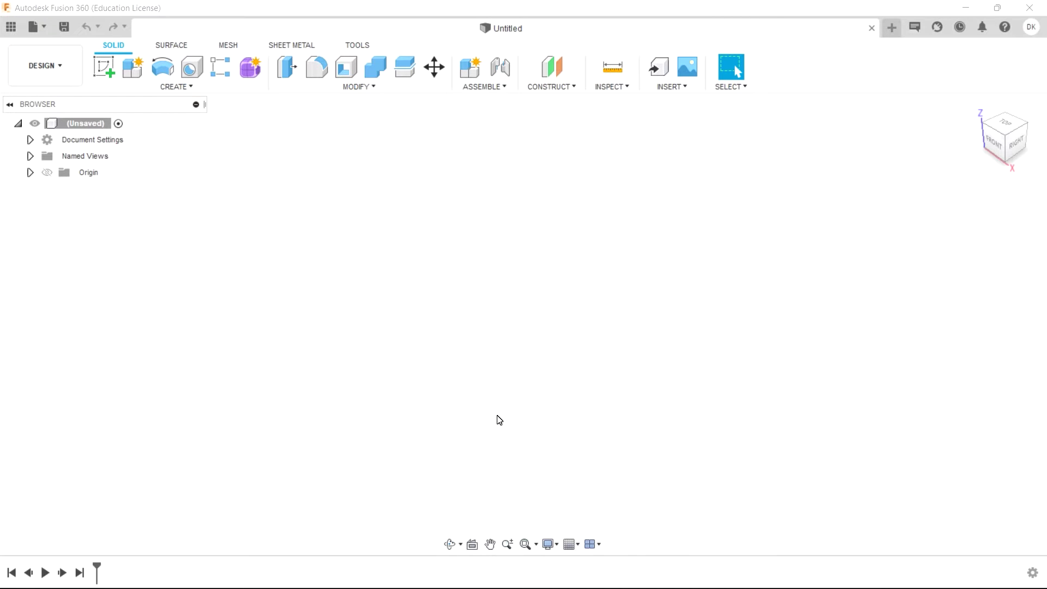
Step: Browse the Samples to Basic Training › 06 - Assemblies and select the Piston Linkage design
{"action": "left_click", "coordinate": [34, 28]}
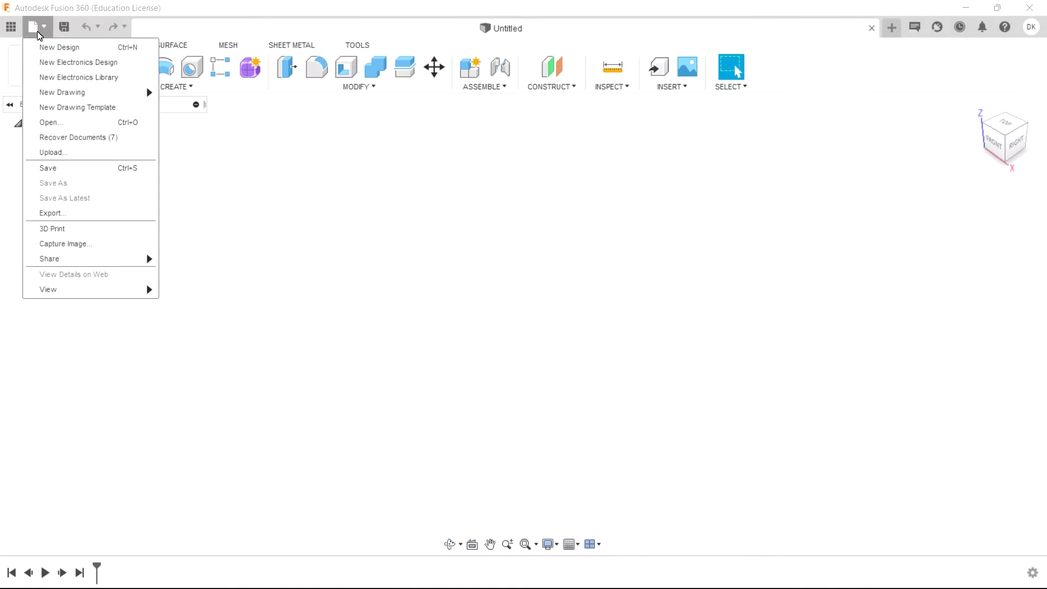
{"action": "left_click", "coordinate": [96, 131]}
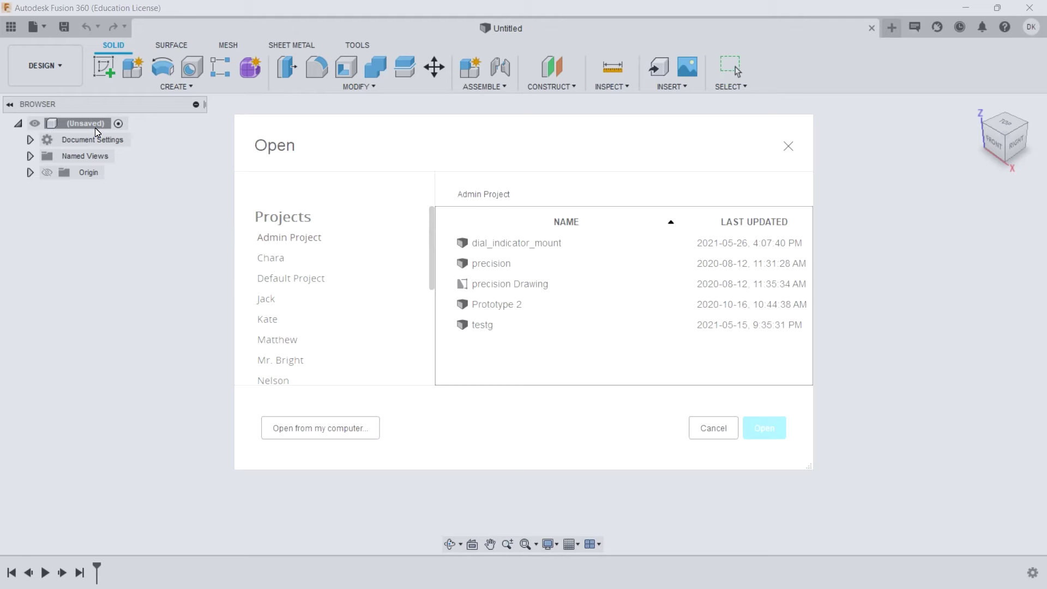
{"action": "left_click_drag", "start_coordinate": [429, 241], "coordinate": [423, 346]}
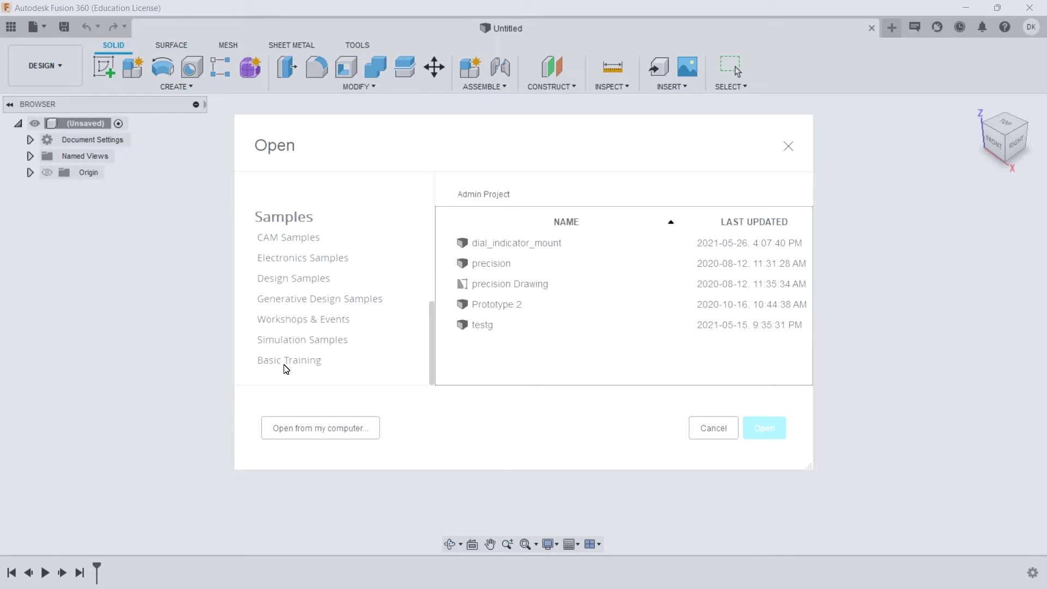
{"action": "left_click", "coordinate": [284, 365]}
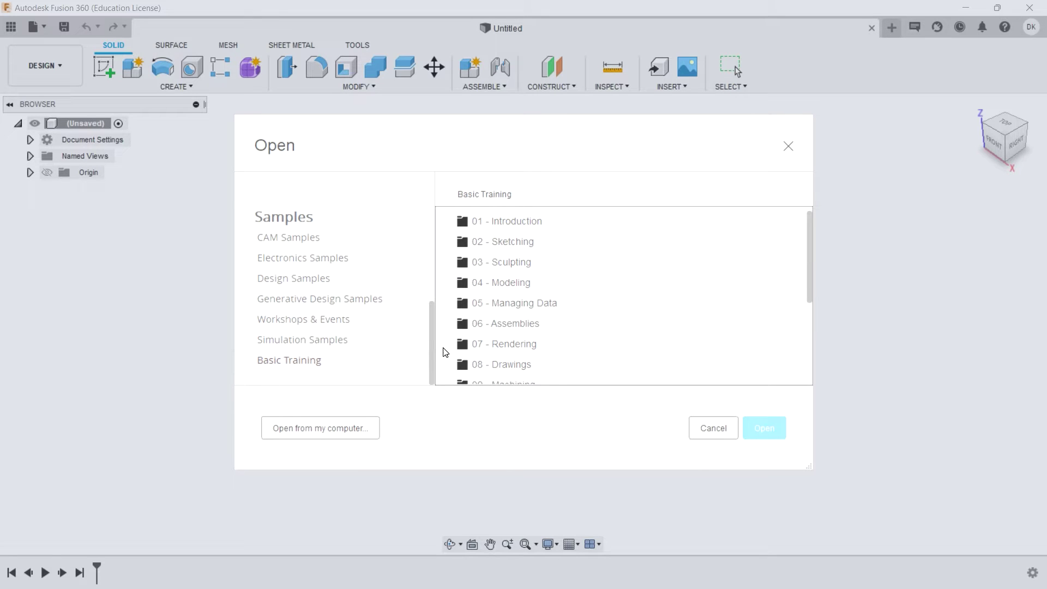
{"action": "double_click", "coordinate": [514, 326]}
{"action": "scroll", "coordinate": [517, 325], "scroll_direction": "down", "scroll_amount": 3}
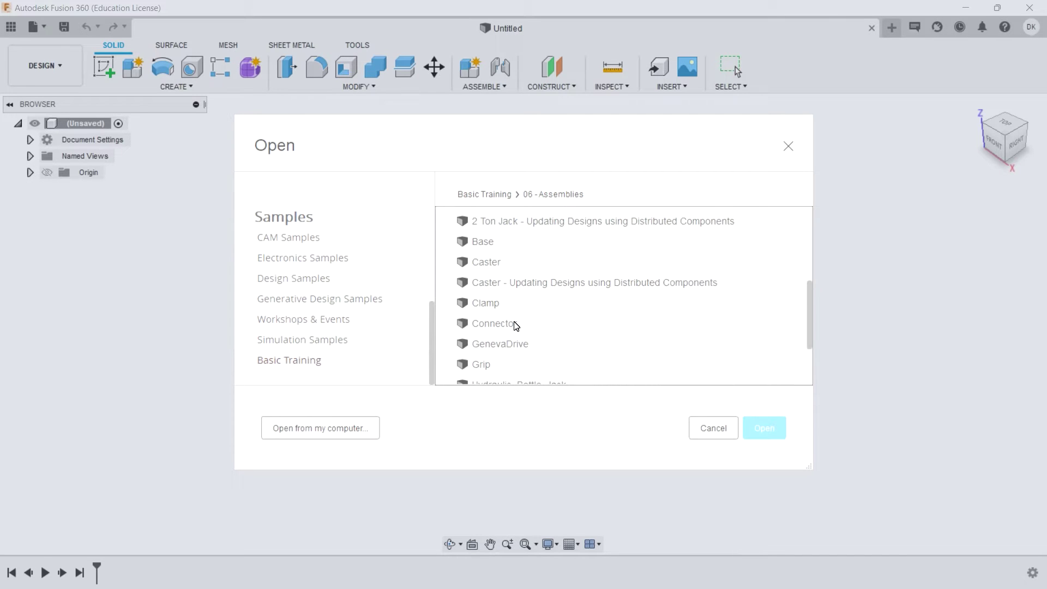
{"action": "scroll", "coordinate": [516, 326], "scroll_direction": "down", "scroll_amount": 2}
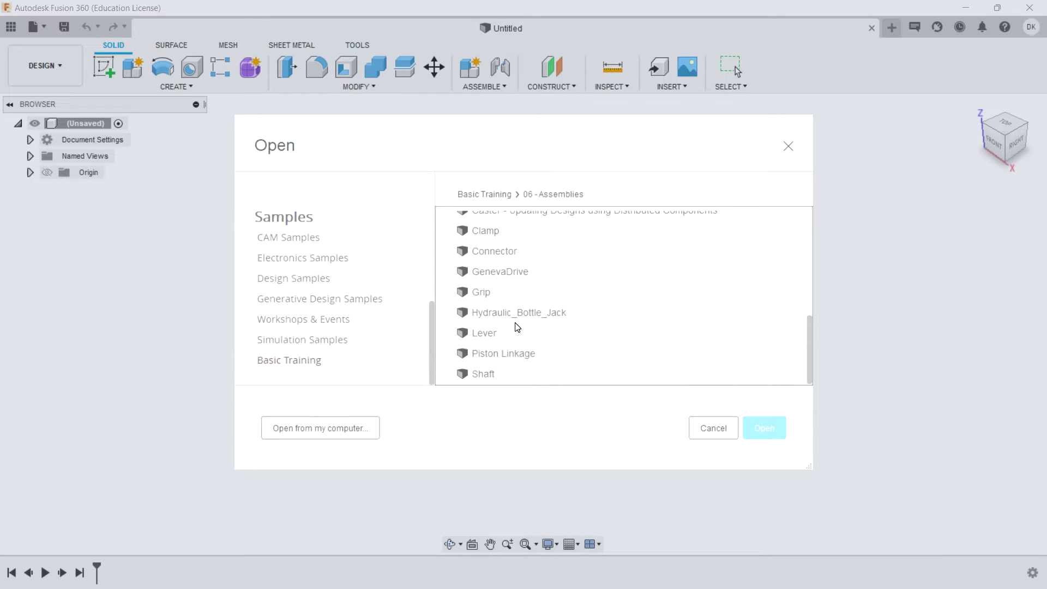
{"action": "left_click", "coordinate": [520, 355]}
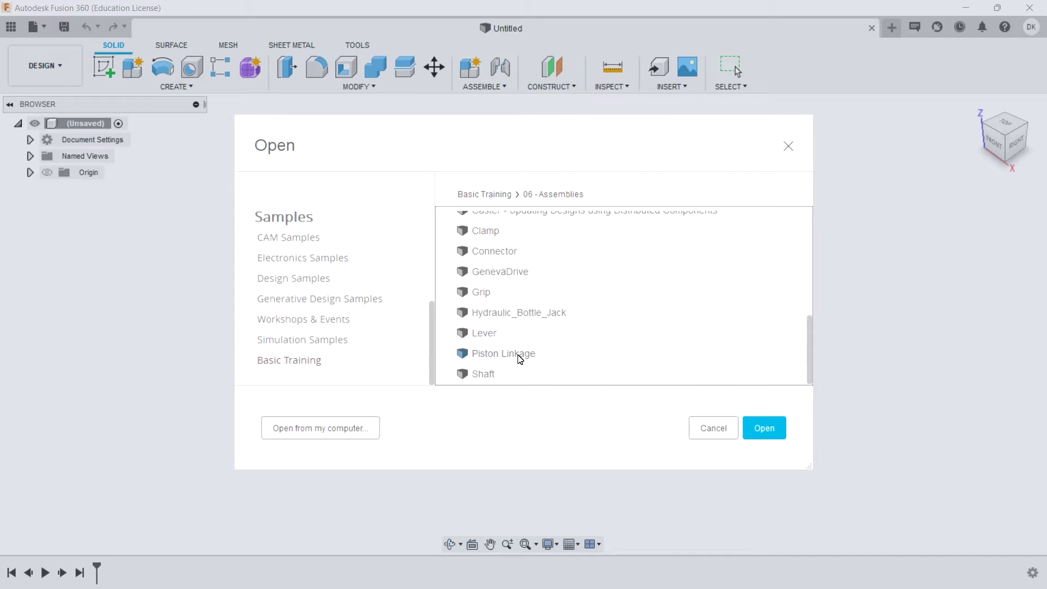
Step: Open Piston Linkage, orbit to inspect it, and list its four bodies in the Bodies folder
{"action": "left_click", "coordinate": [764, 428]}
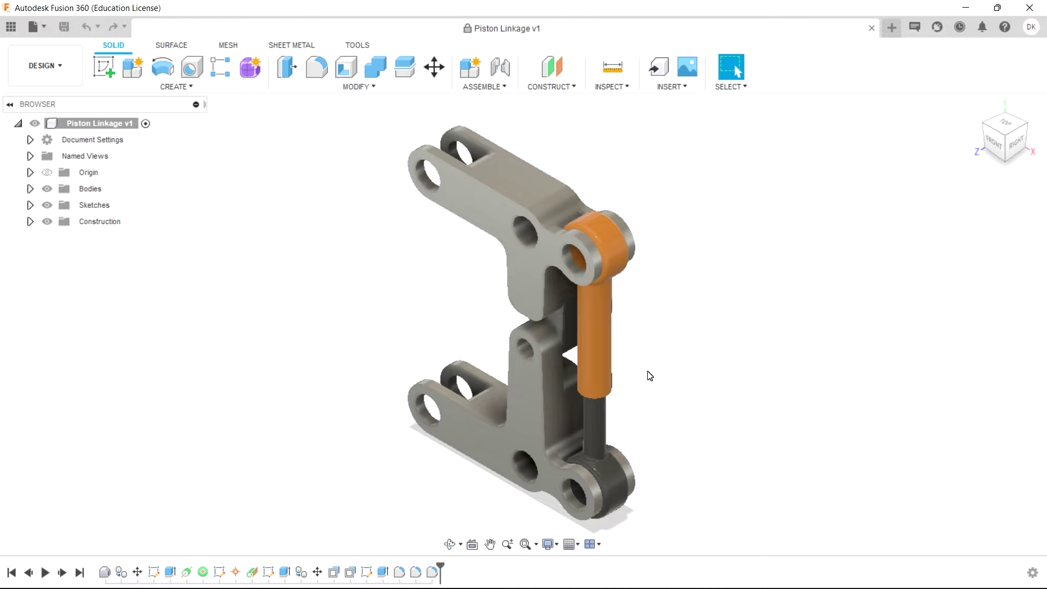
{"action": "middle_click_drag", "start_coordinate": [468, 345], "coordinate": [453, 323], "text": "shift"}
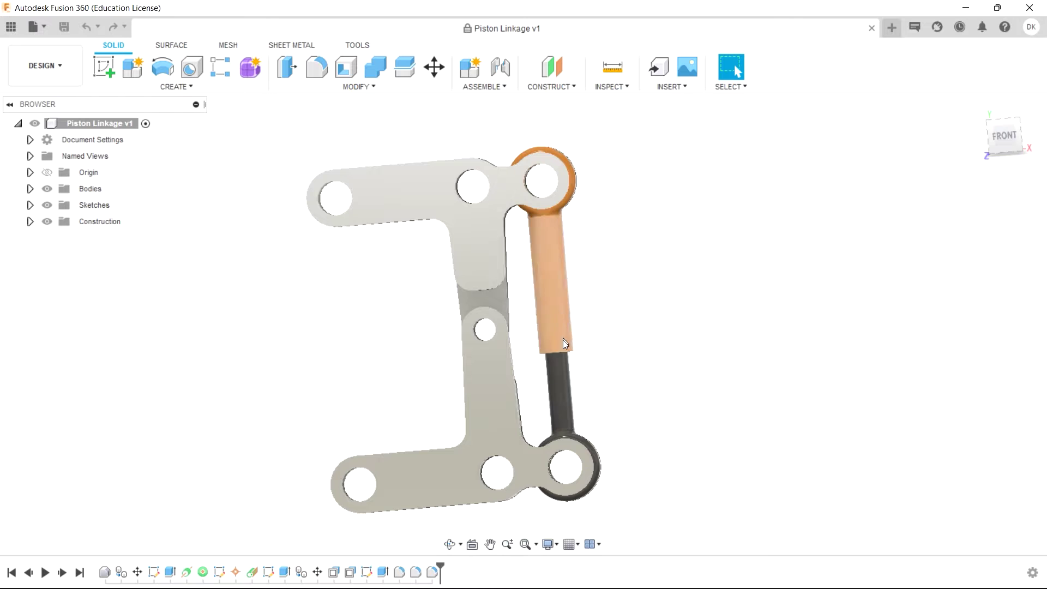
{"action": "left_click", "coordinate": [370, 467]}
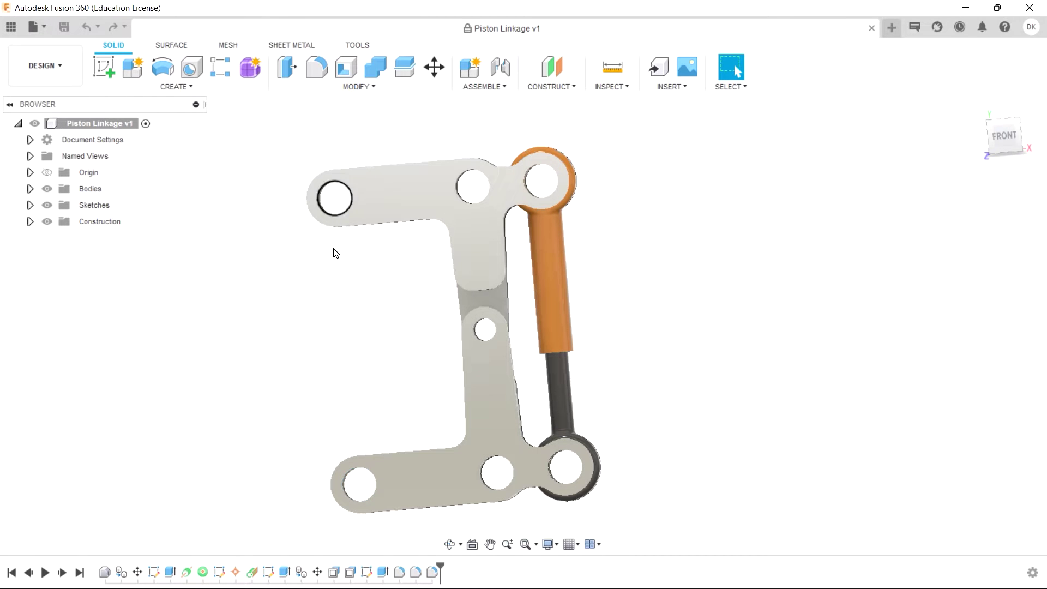
{"action": "middle_click_drag", "start_coordinate": [334, 271], "coordinate": [353, 273], "text": "shift"}
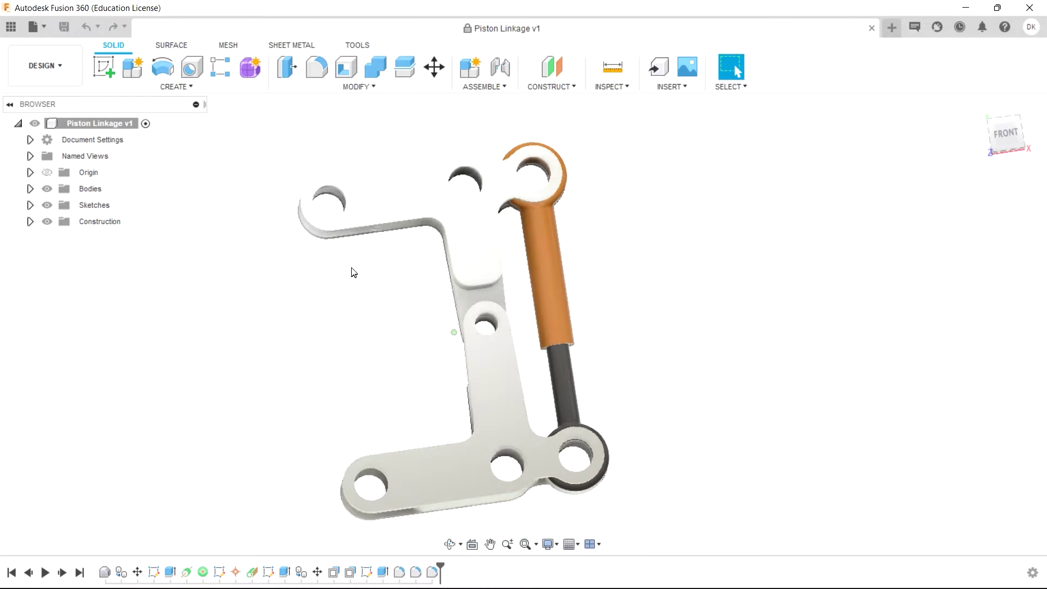
{"action": "left_click", "coordinate": [30, 189]}
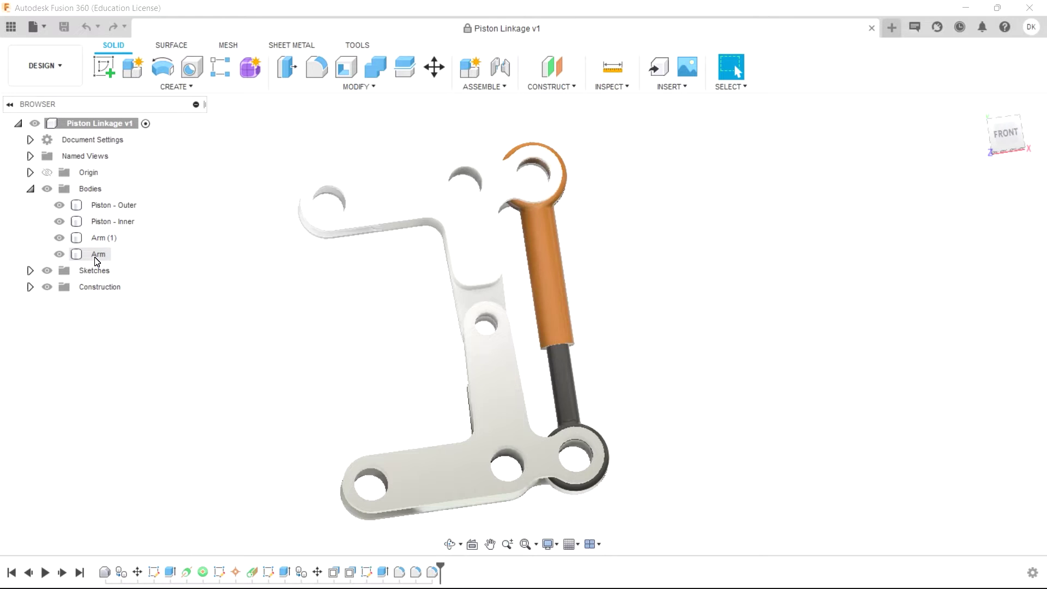
Step: Convert all four bodies, Piston - Outer through Arm, into components with Create Components from Bodies
{"action": "left_click", "coordinate": [112, 205]}
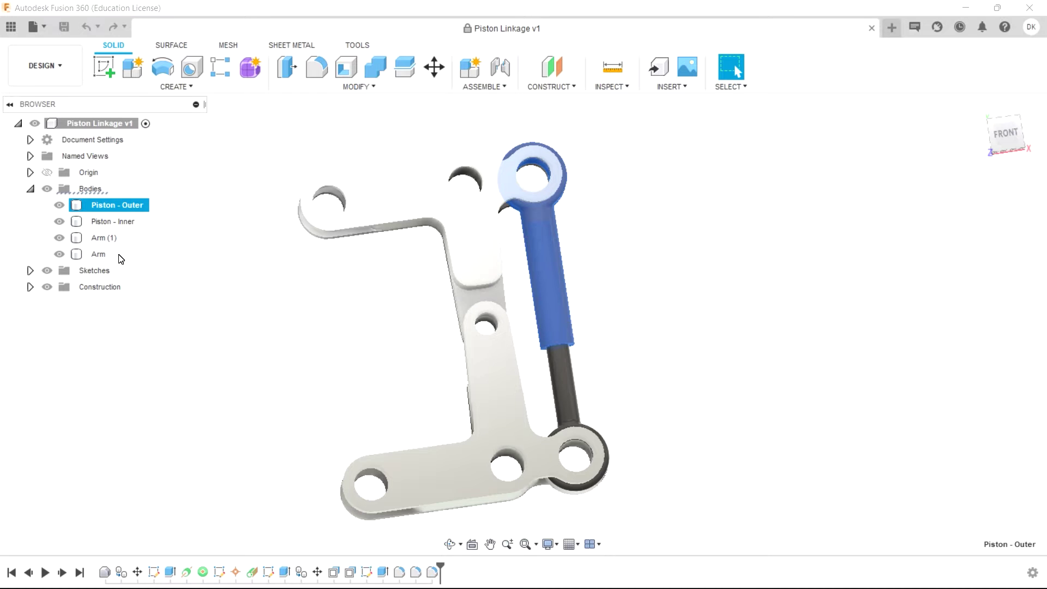
{"action": "left_click", "coordinate": [101, 255], "text": "shift"}
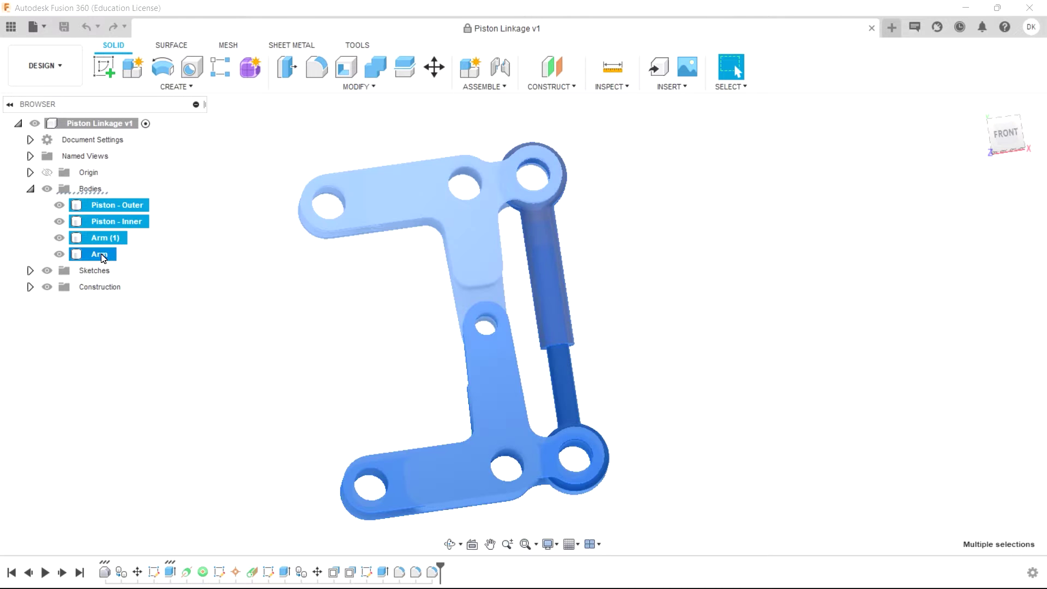
{"action": "right_click", "coordinate": [102, 257]}
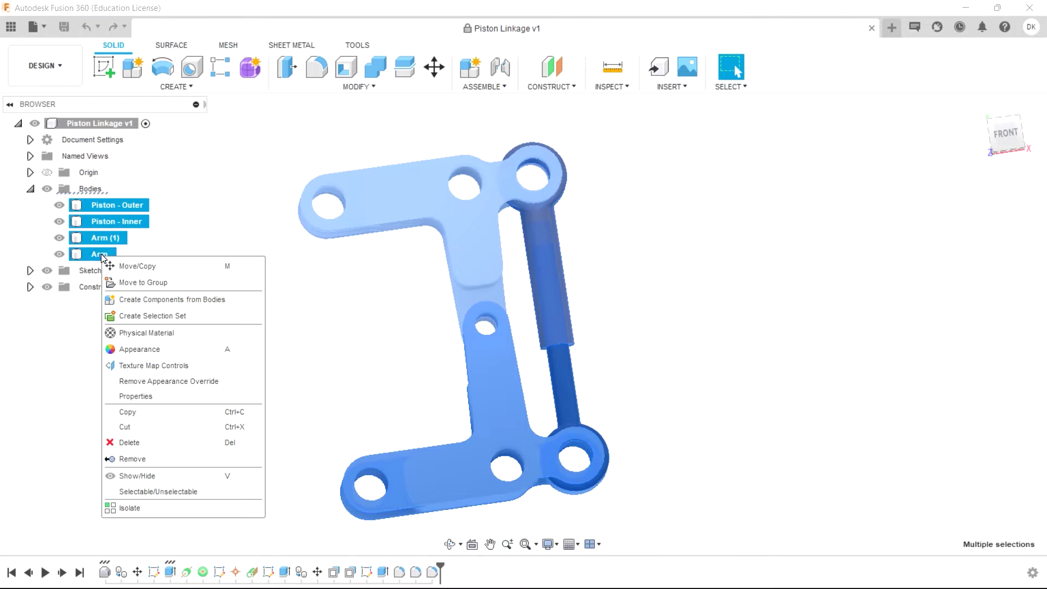
{"action": "left_click", "coordinate": [158, 301]}
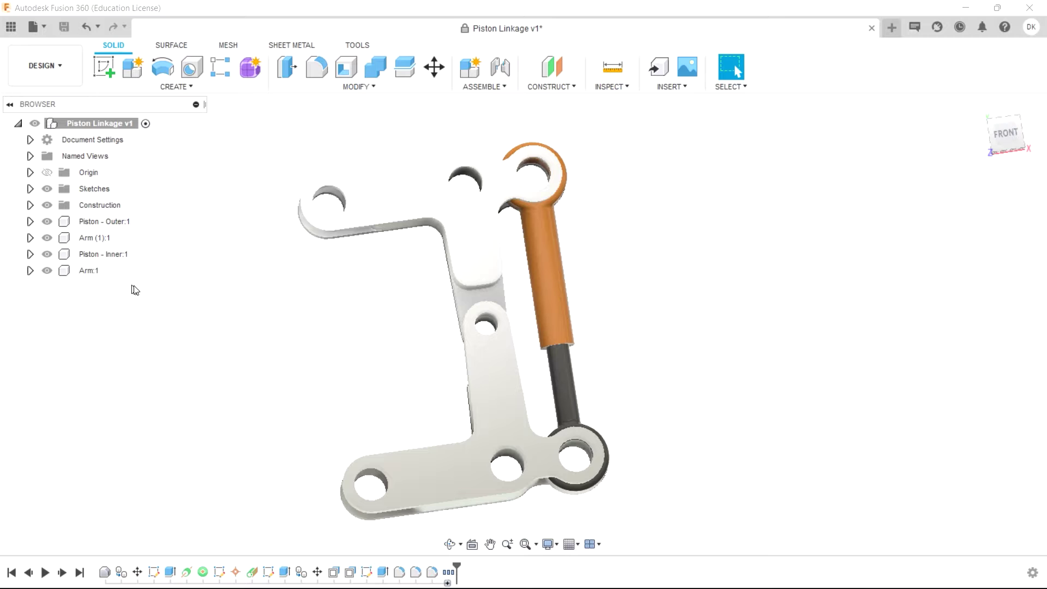
Step: Pan the view and inspect the outer piston face and inner piston rod
{"action": "middle_click_drag", "start_coordinate": [250, 318], "coordinate": [276, 306]}
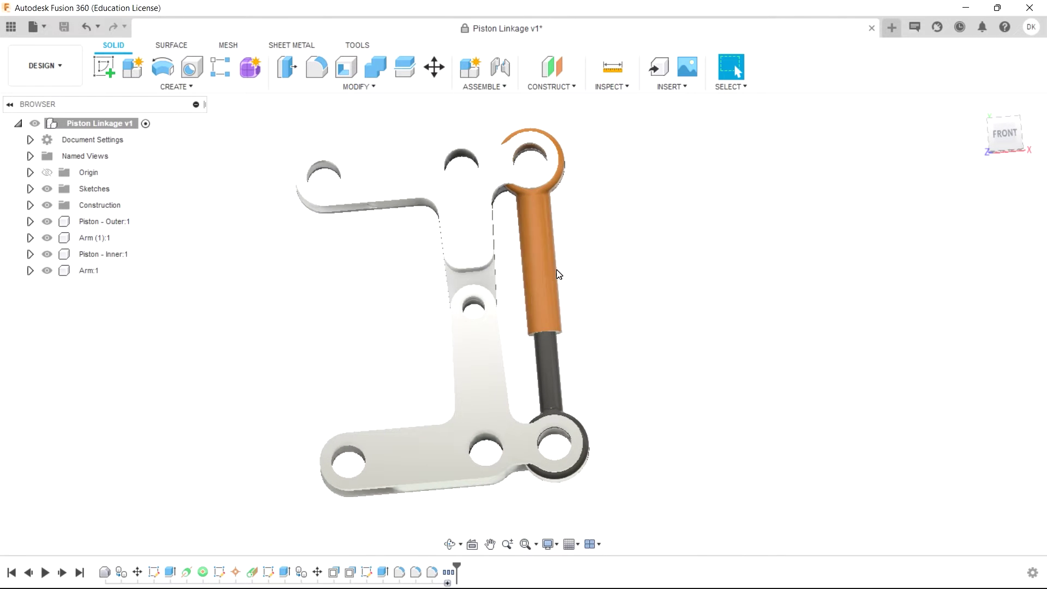
{"action": "left_click", "coordinate": [559, 330]}
{"action": "left_click", "coordinate": [555, 353]}
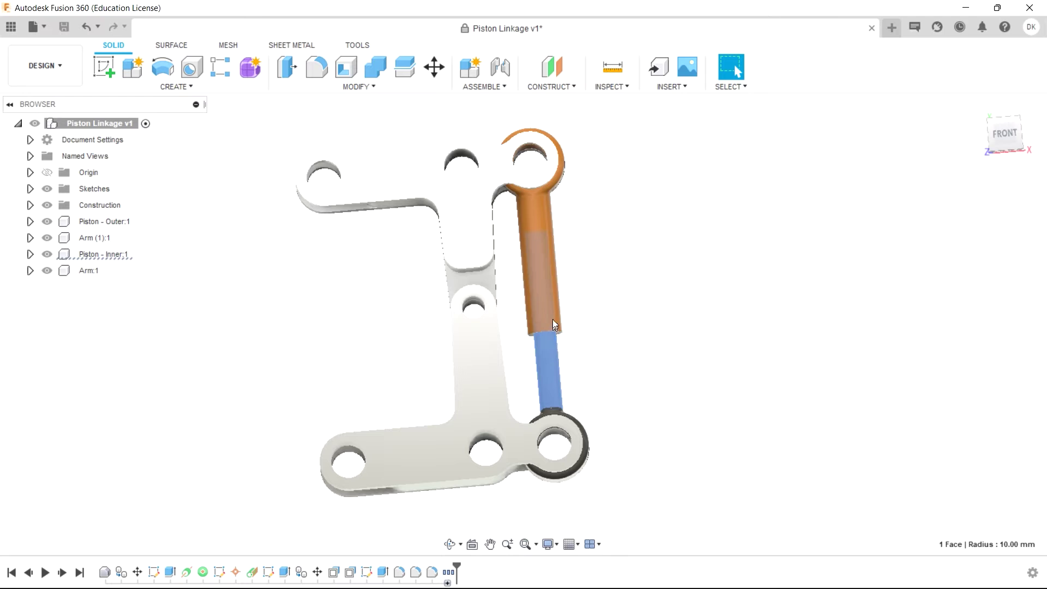
{"action": "left_click", "coordinate": [551, 327]}
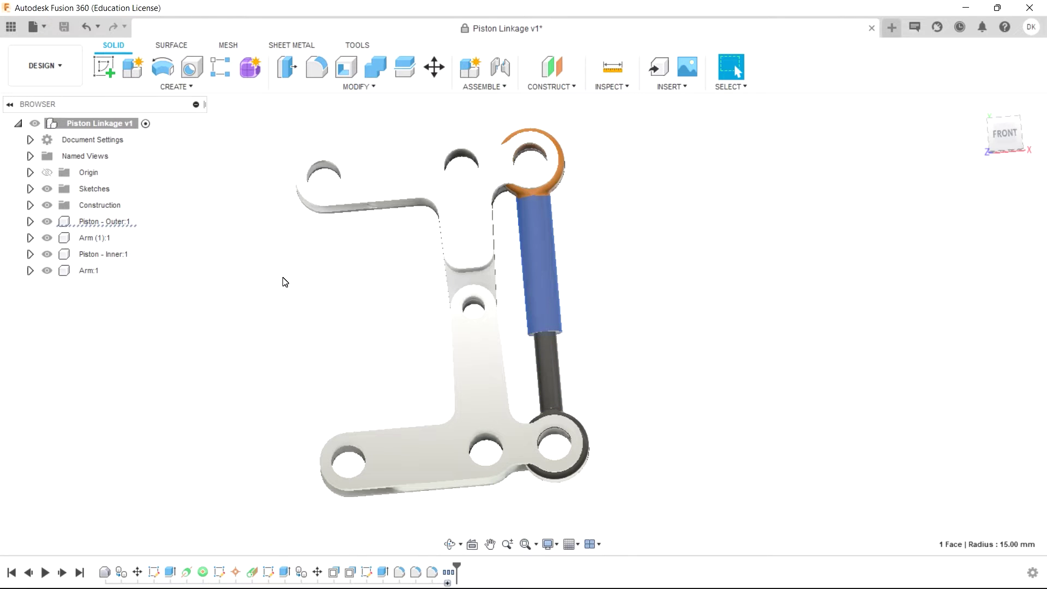
Step: Add a new activated component named 'Sub Assembly' under Piston Linkage v1
{"action": "right_click", "coordinate": [121, 130]}
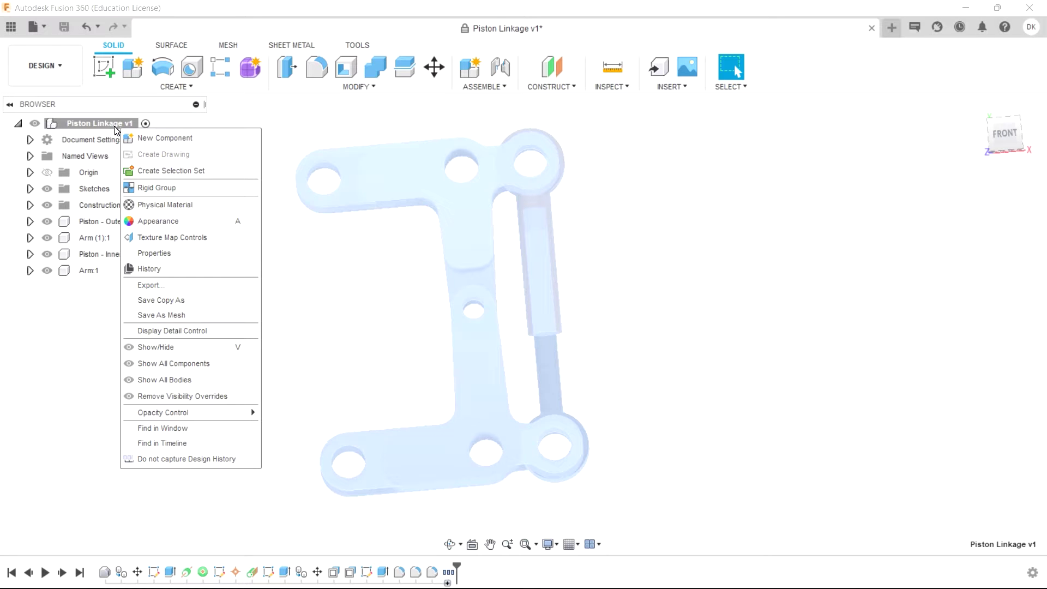
{"action": "left_click", "coordinate": [148, 138]}
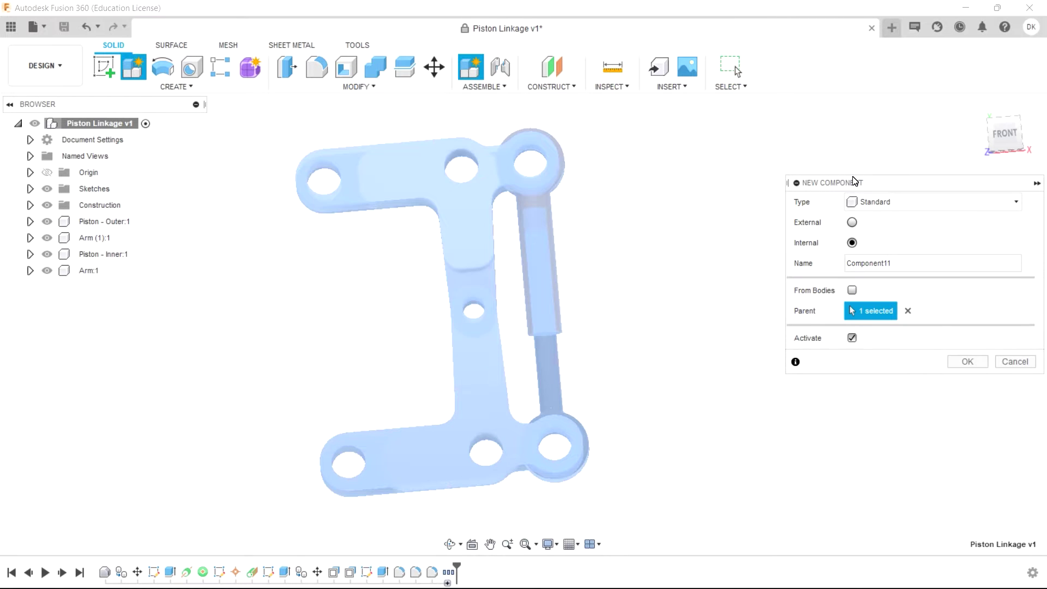
{"action": "left_click_drag", "start_coordinate": [854, 181], "coordinate": [682, 188]}
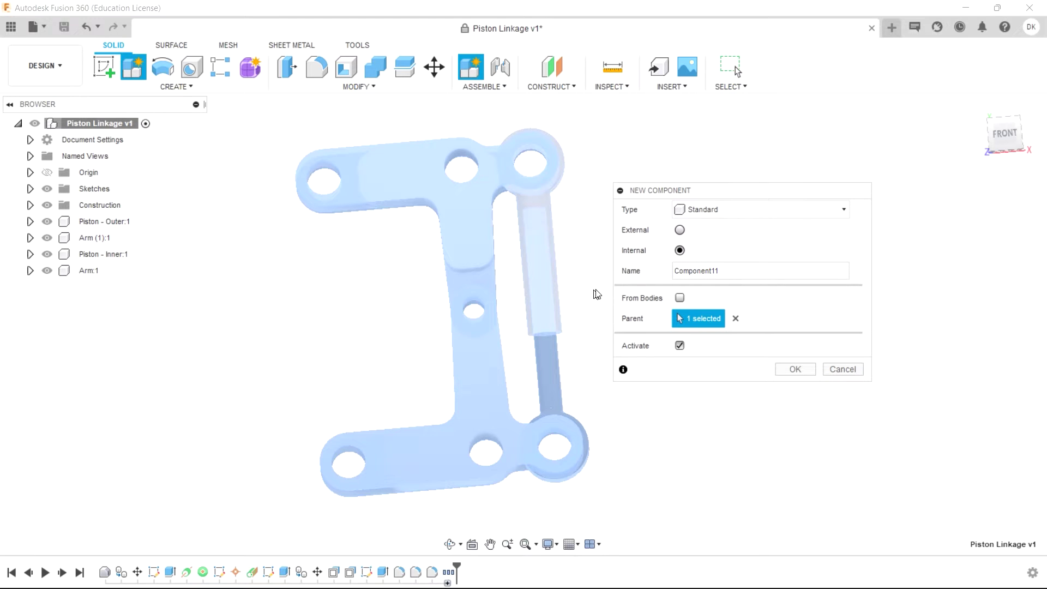
{"action": "left_click_drag", "start_coordinate": [720, 270], "coordinate": [669, 264]}
{"action": "key", "text": "BackSpace"}
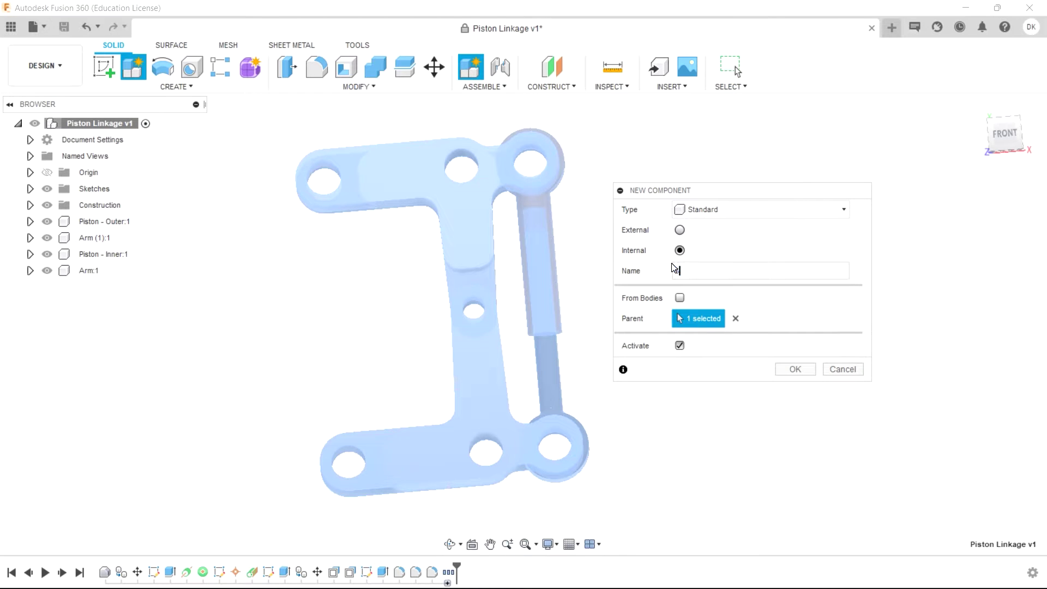
{"action": "type", "text": "Sub Assembly"}
{"action": "left_click", "coordinate": [801, 373]}
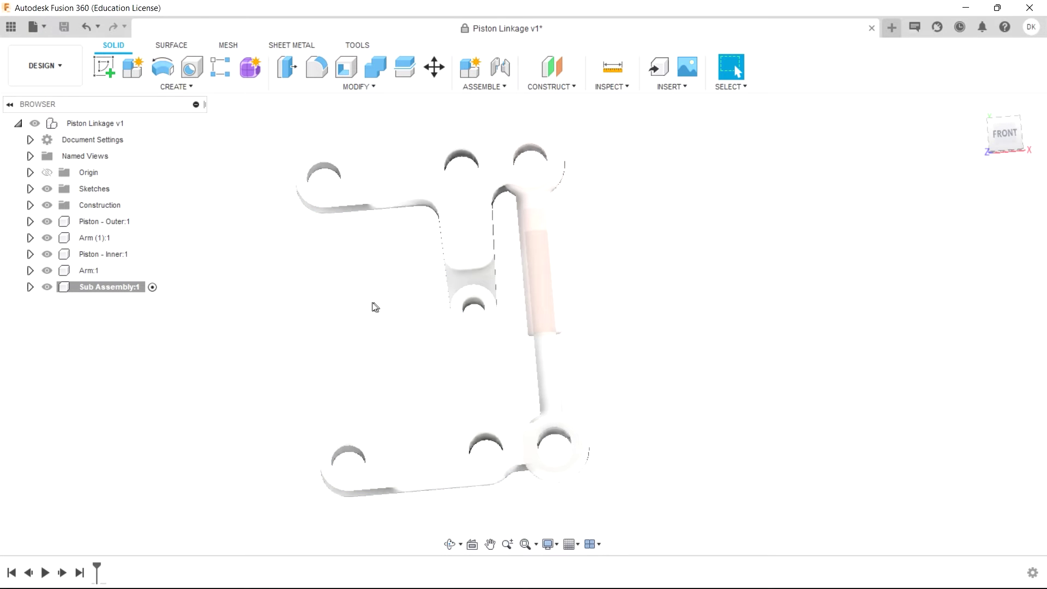
Step: Move Piston - Inner:1 and Piston - Outer:1 into Sub Assembly:1 and verify by toggling its visibility
{"action": "left_click_drag", "start_coordinate": [111, 264], "coordinate": [29, 295]}
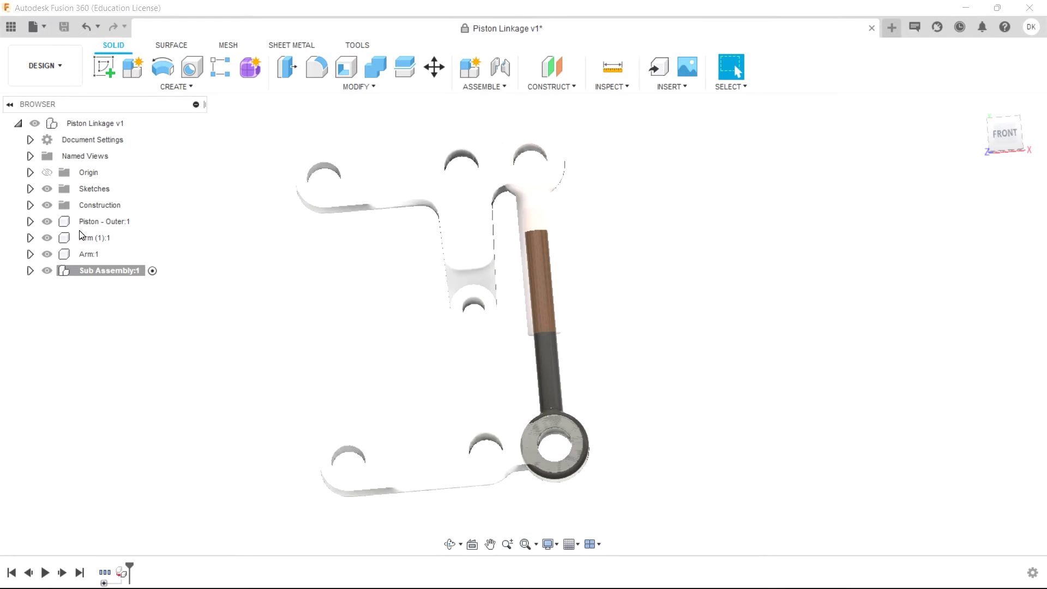
{"action": "left_click_drag", "start_coordinate": [90, 221], "coordinate": [29, 274]}
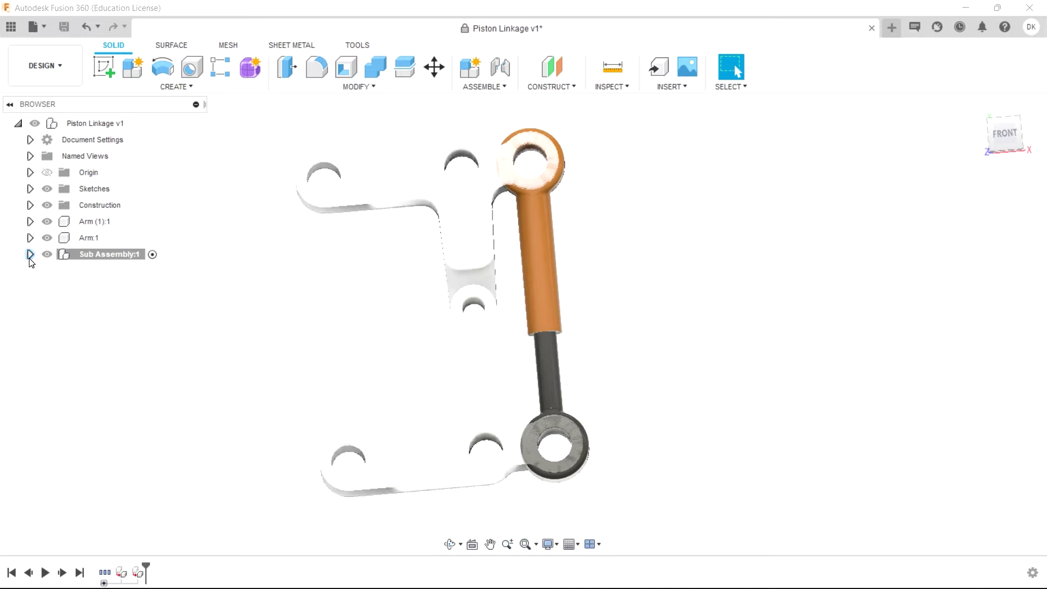
{"action": "left_click", "coordinate": [30, 255]}
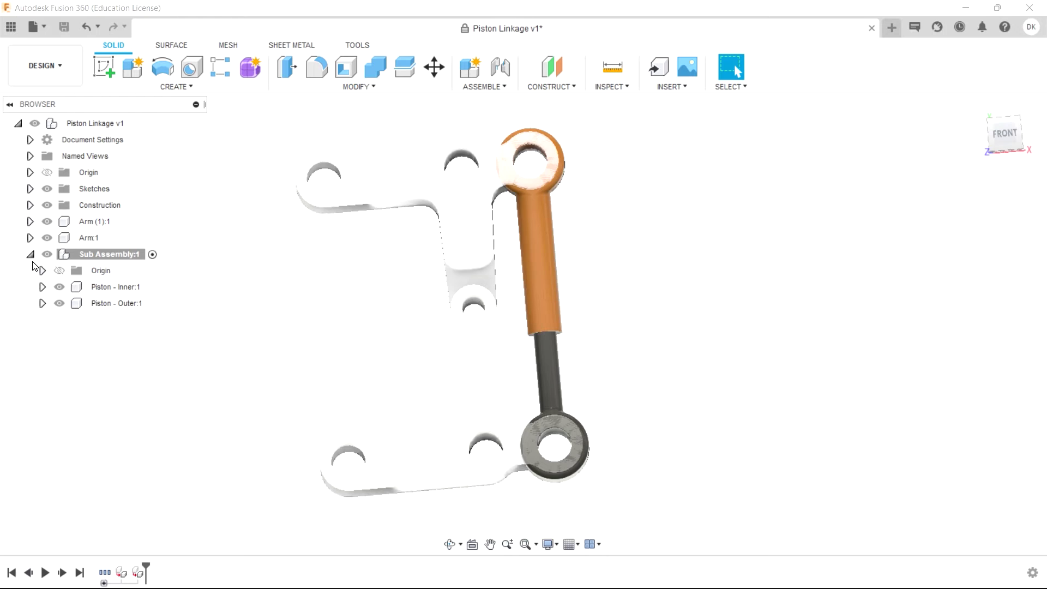
{"action": "left_click", "coordinate": [48, 256]}
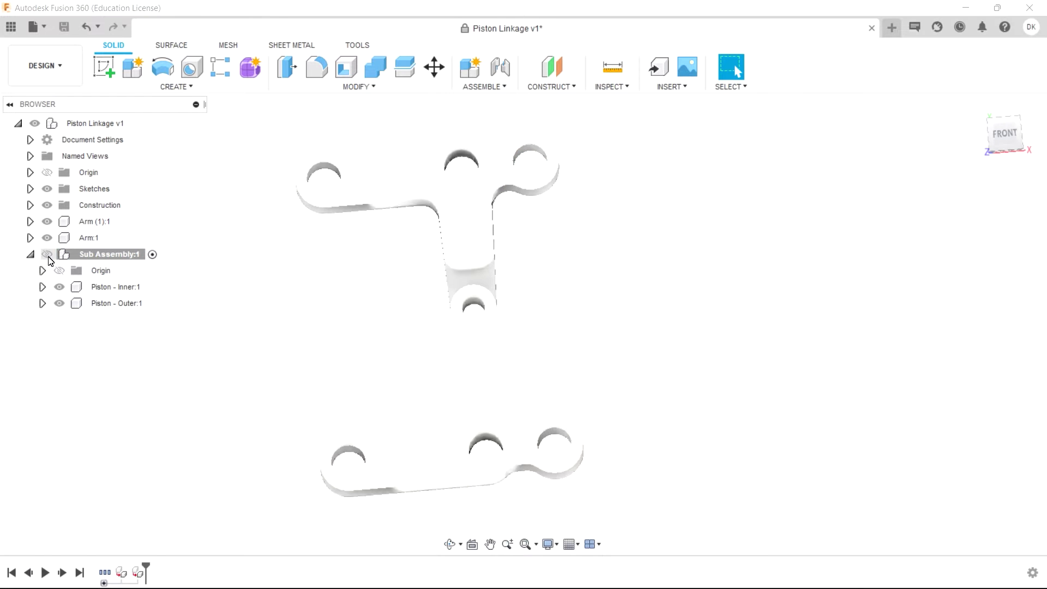
{"action": "left_click", "coordinate": [47, 255]}
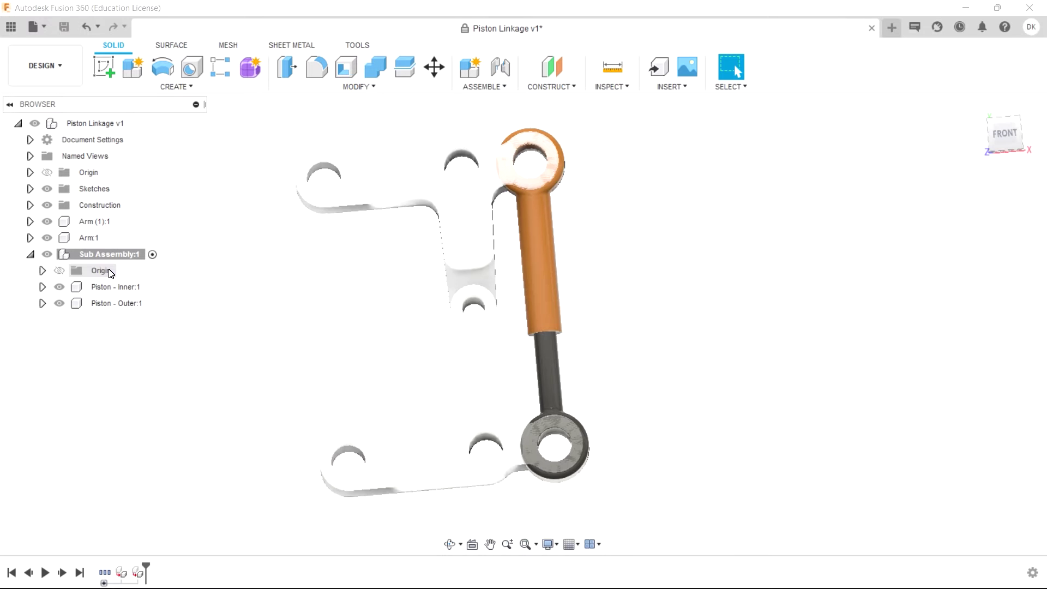
{"action": "left_click", "coordinate": [32, 254]}
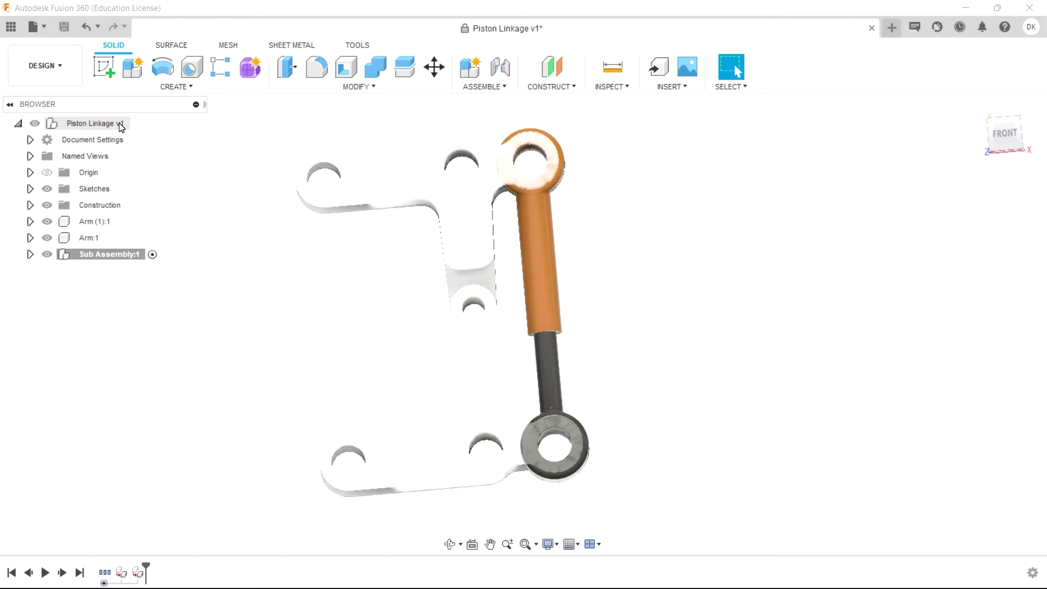
Step: Reactivate the top-level Piston Linkage v1 and search the shortcuts for 'as-bu'
{"action": "left_click", "coordinate": [143, 125]}
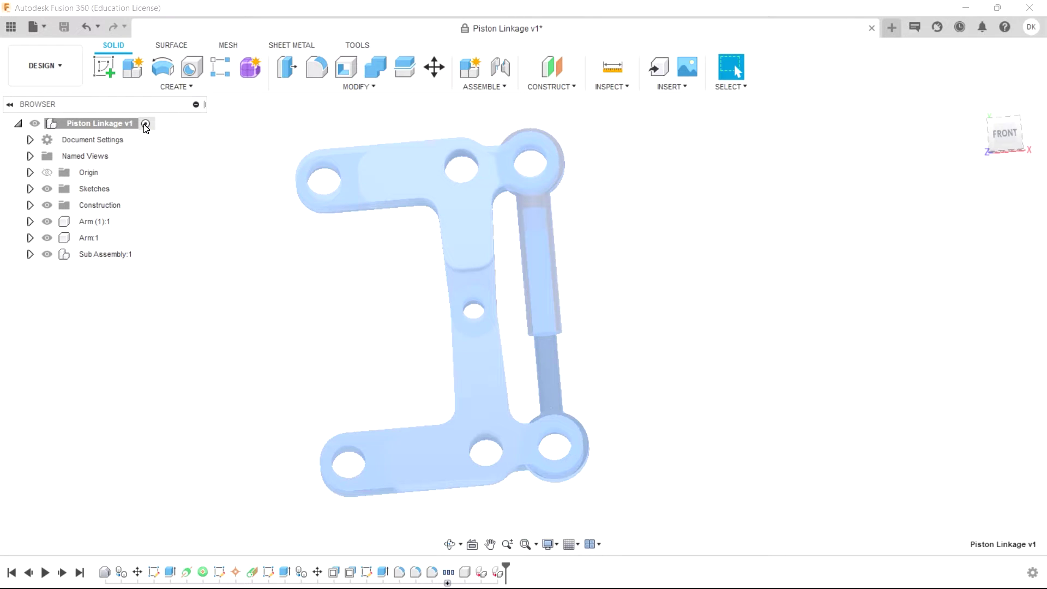
{"action": "middle_click_drag", "start_coordinate": [288, 269], "coordinate": [333, 274]}
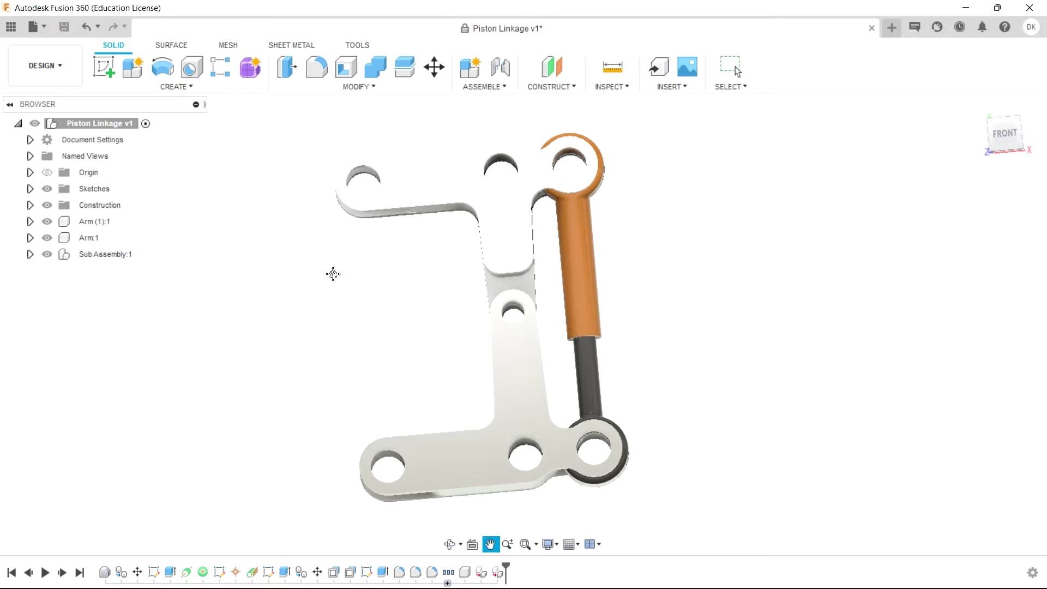
{"action": "key", "text": "Escape"}
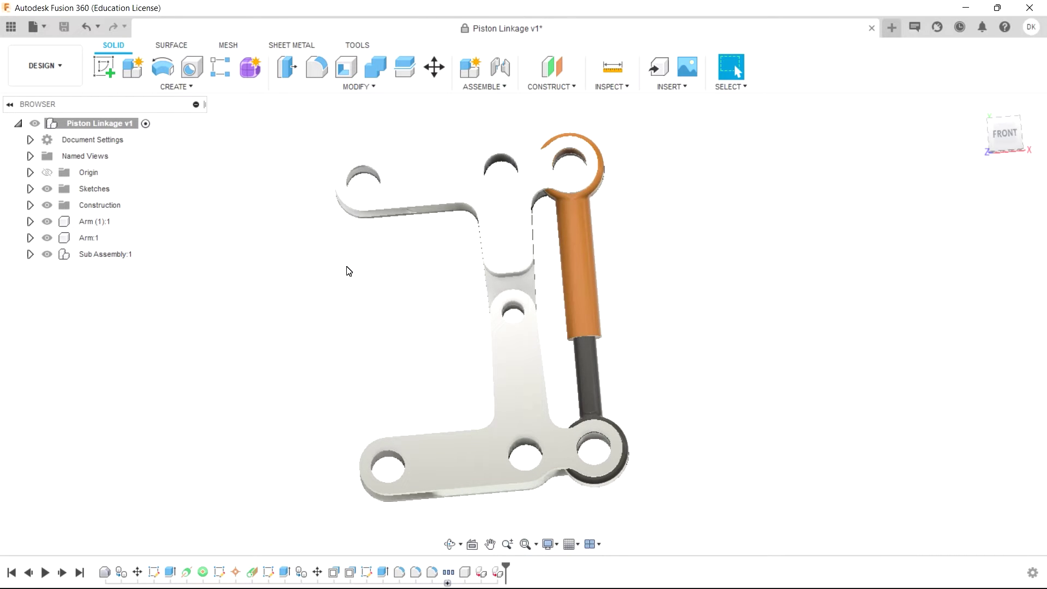
{"action": "key", "text": "s"}
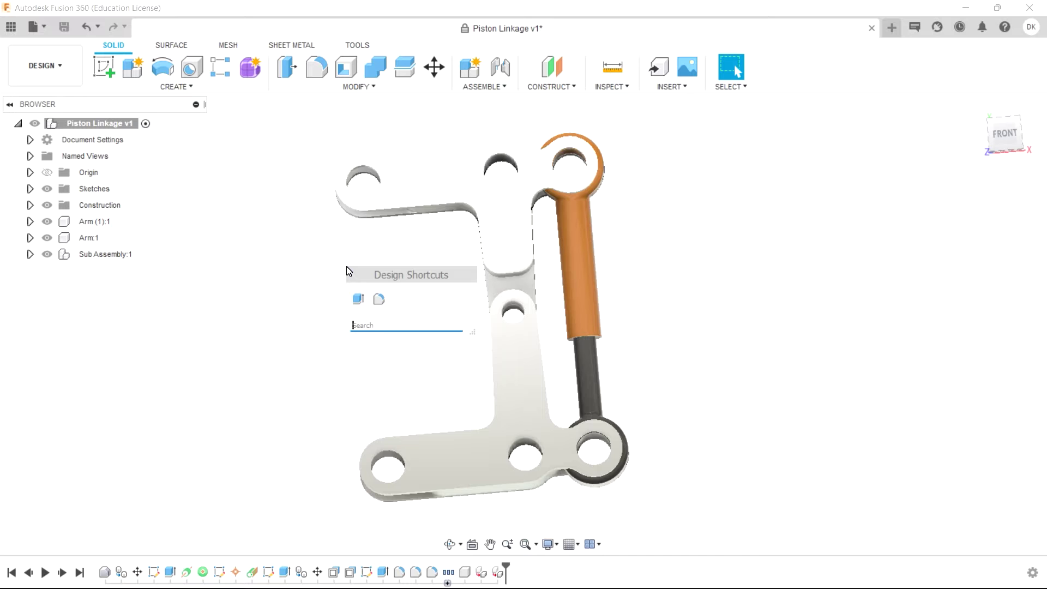
{"action": "type", "text": "as-"}
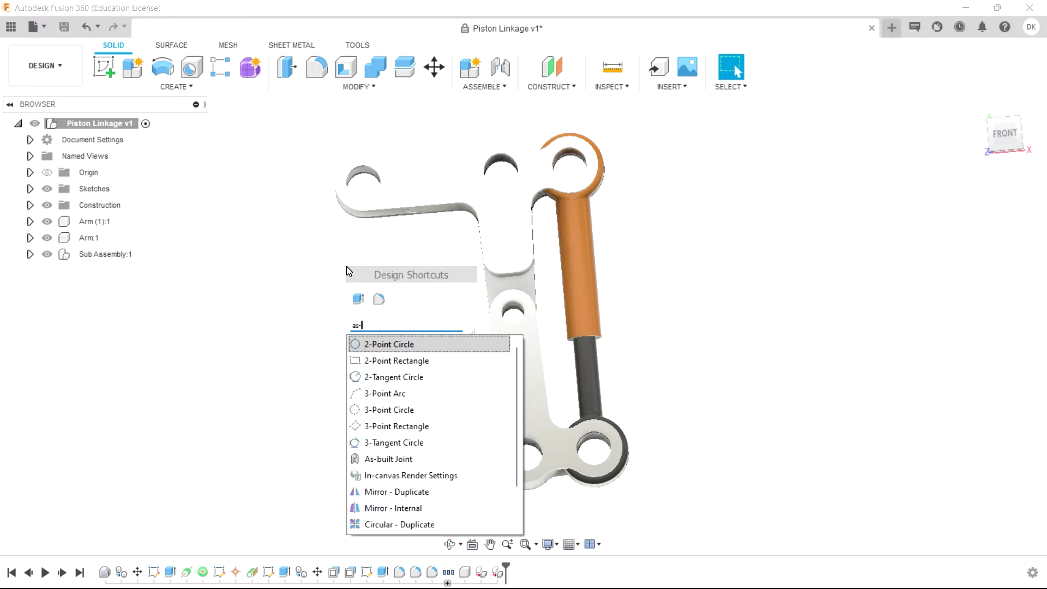
{"action": "type", "text": "bu"}
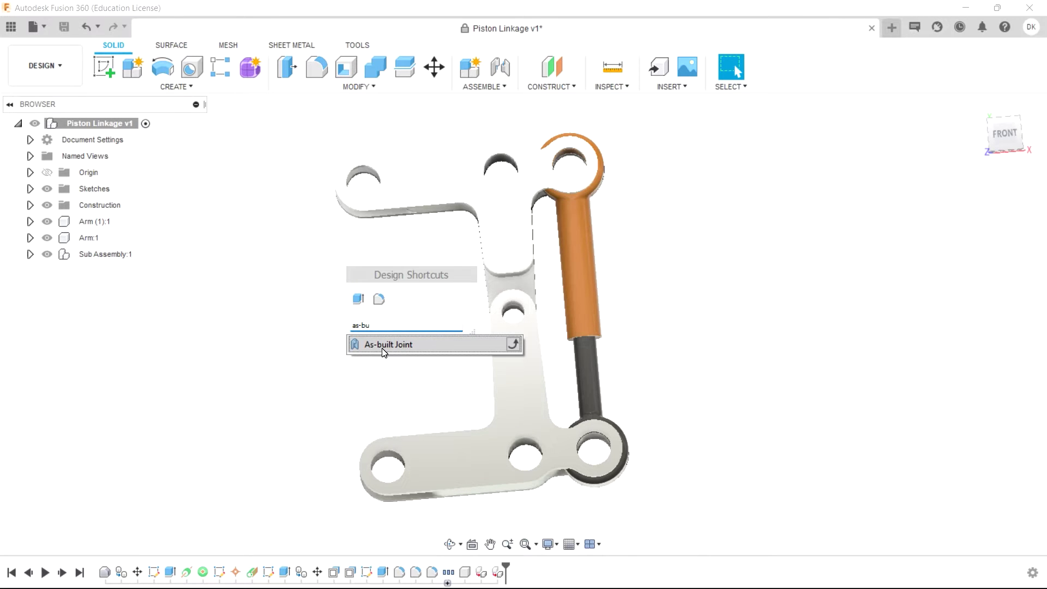
Step: Create a revolute As-built Joint between the lower L-arm and upper arm at their shared hole centre
{"action": "left_click", "coordinate": [411, 352]}
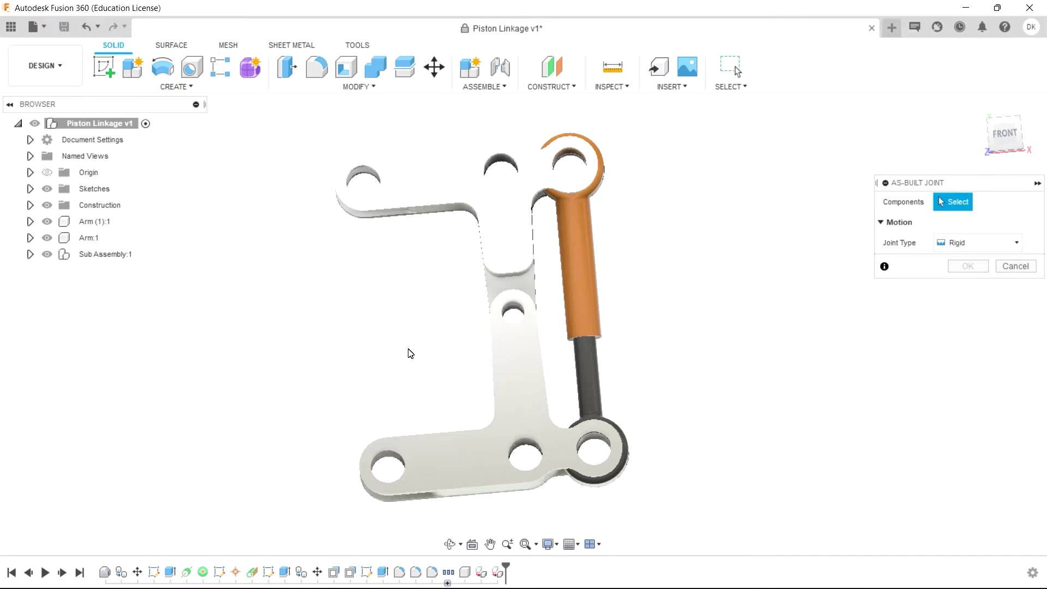
{"action": "left_click_drag", "start_coordinate": [921, 183], "coordinate": [343, 249]}
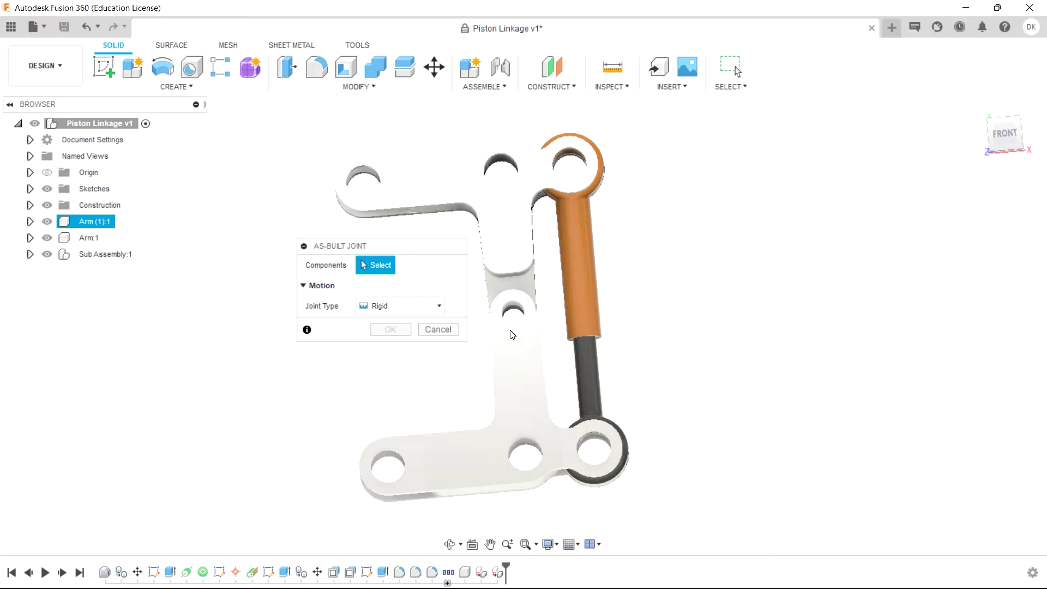
{"action": "left_click", "coordinate": [511, 305]}
{"action": "left_click", "coordinate": [507, 256]}
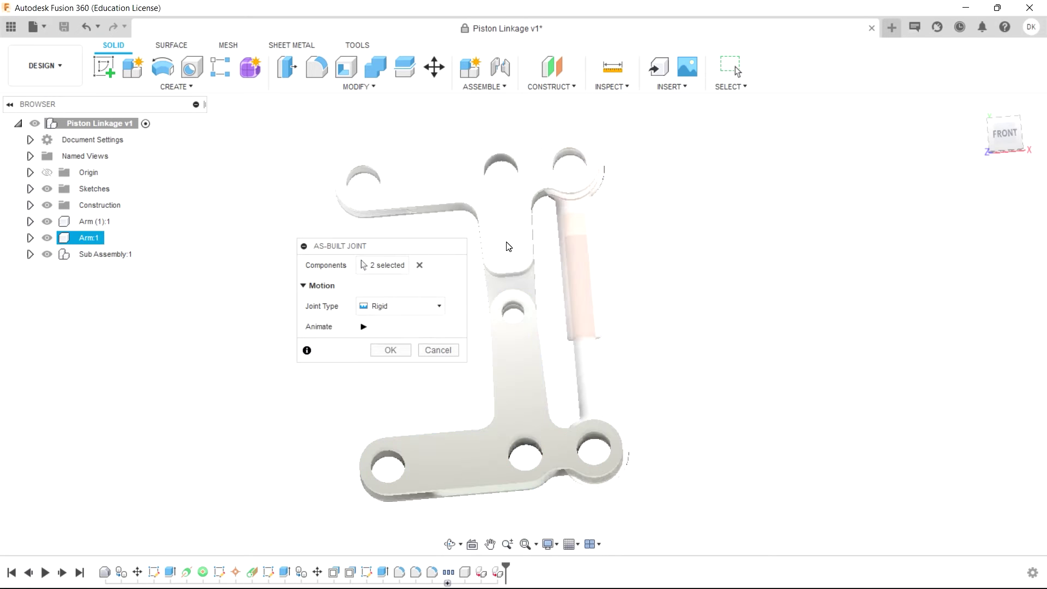
{"action": "left_click", "coordinate": [438, 307]}
{"action": "left_click", "coordinate": [425, 339]}
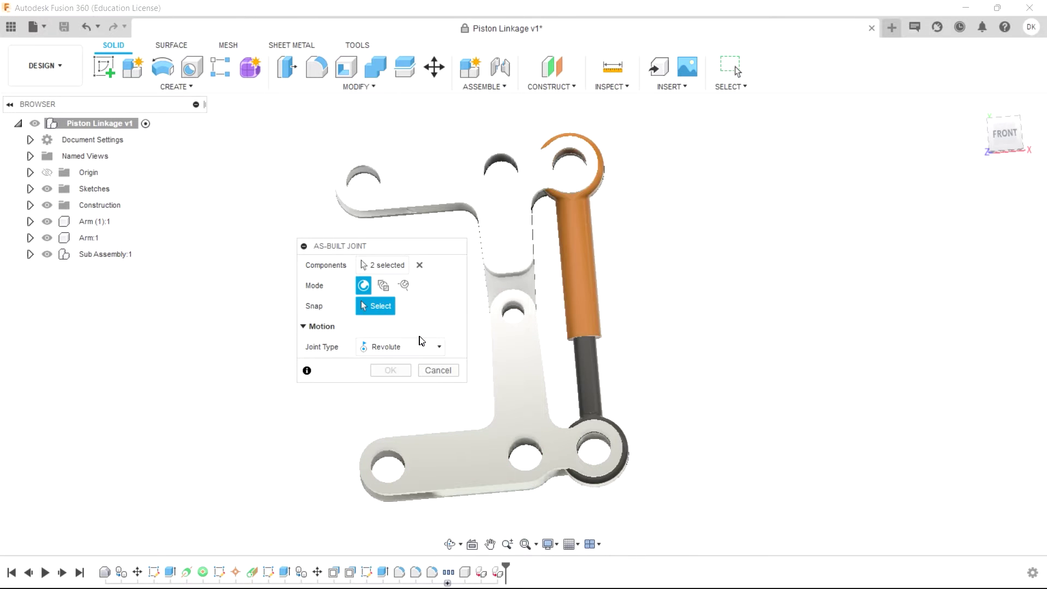
{"action": "scroll", "coordinate": [505, 312], "scroll_direction": "up", "scroll_amount": 5}
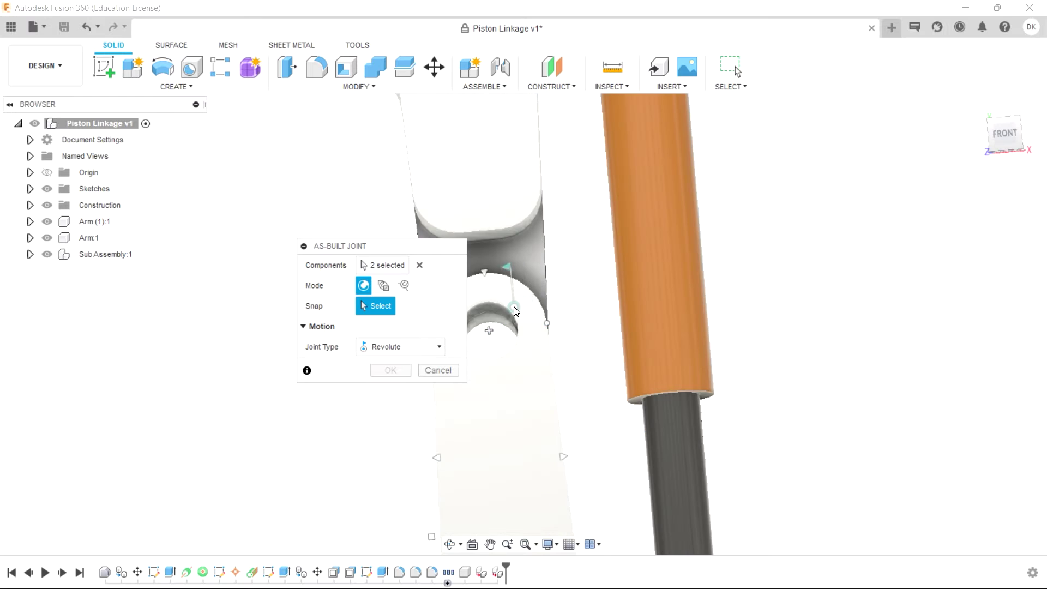
{"action": "middle_click_drag", "start_coordinate": [528, 281], "coordinate": [580, 330]}
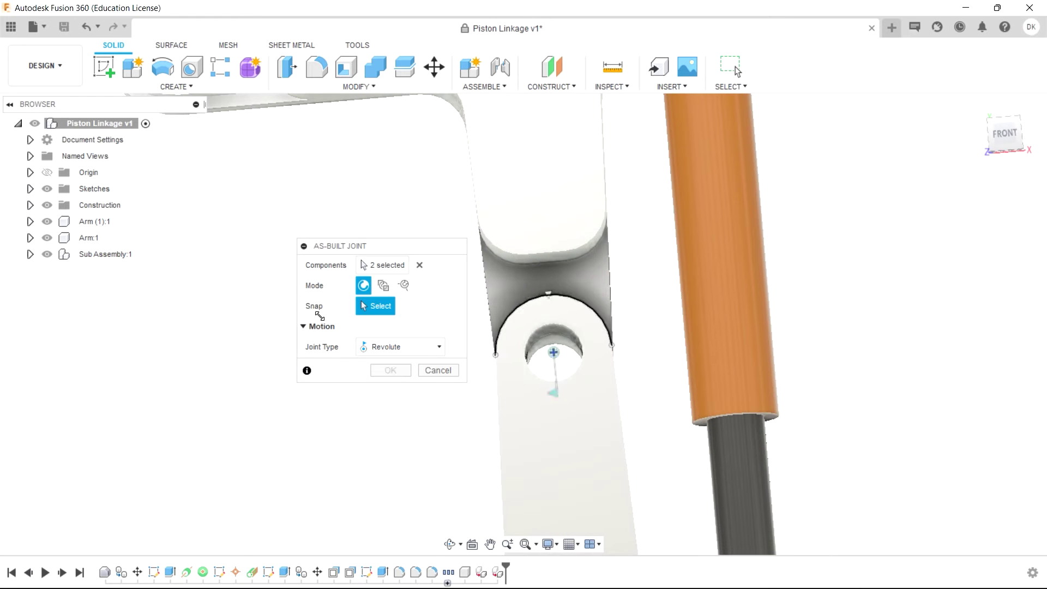
{"action": "left_click", "coordinate": [560, 328]}
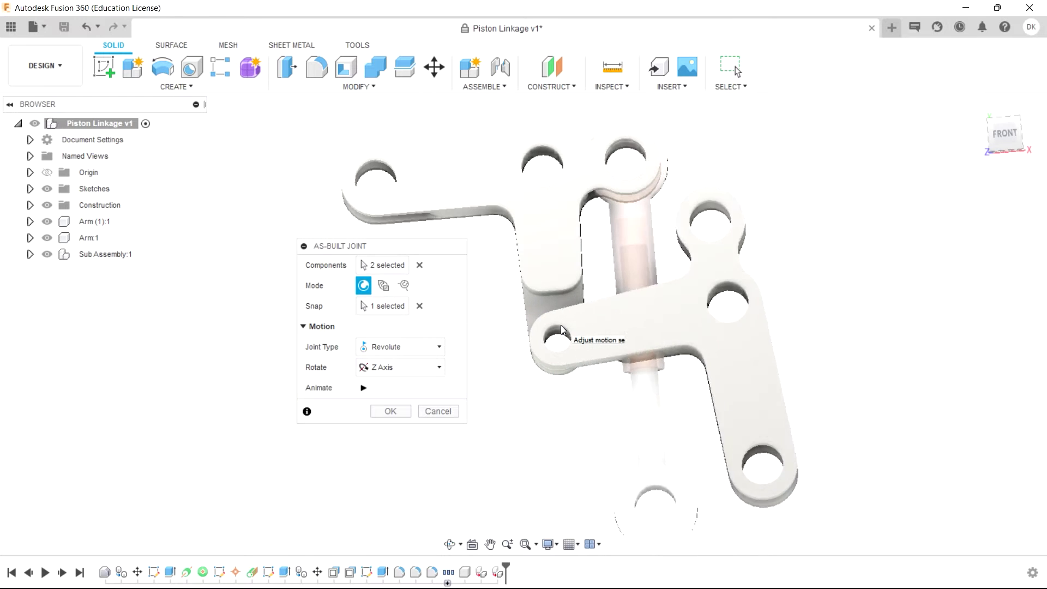
{"action": "left_click", "coordinate": [390, 411]}
{"action": "middle_click_drag", "start_coordinate": [673, 338], "coordinate": [560, 345]}
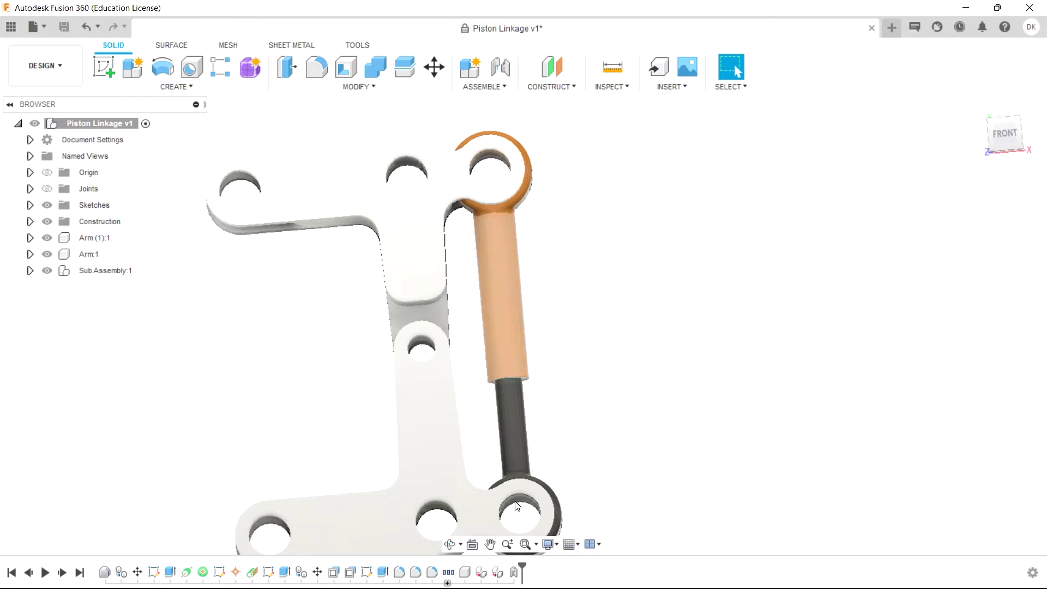
Step: Add a revolute As-built Joint between the upper arm and the orange rod at its top hole
{"action": "right_click", "coordinate": [594, 330]}
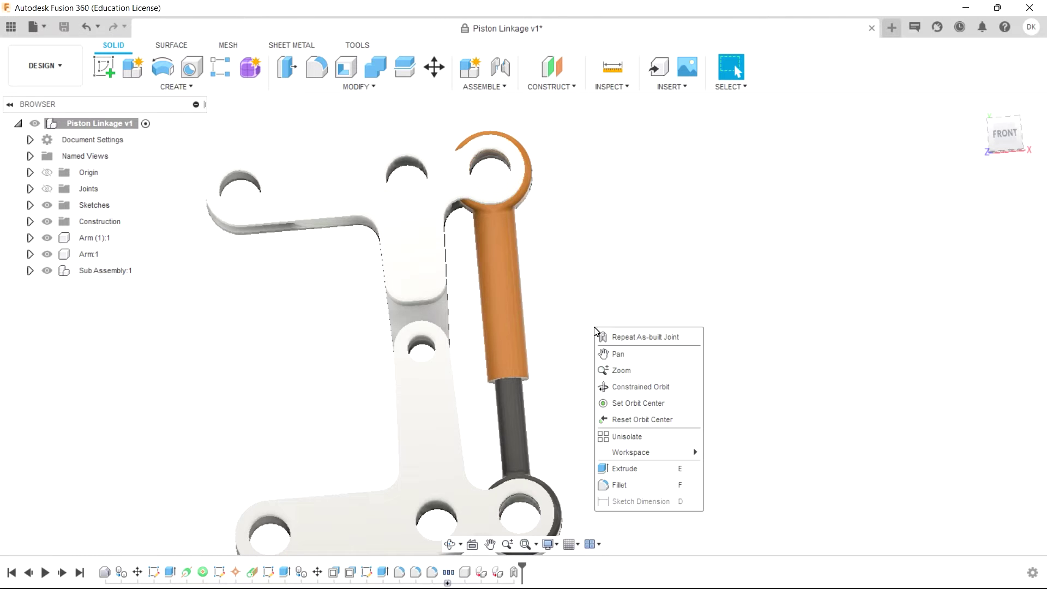
{"action": "left_click", "coordinate": [605, 336]}
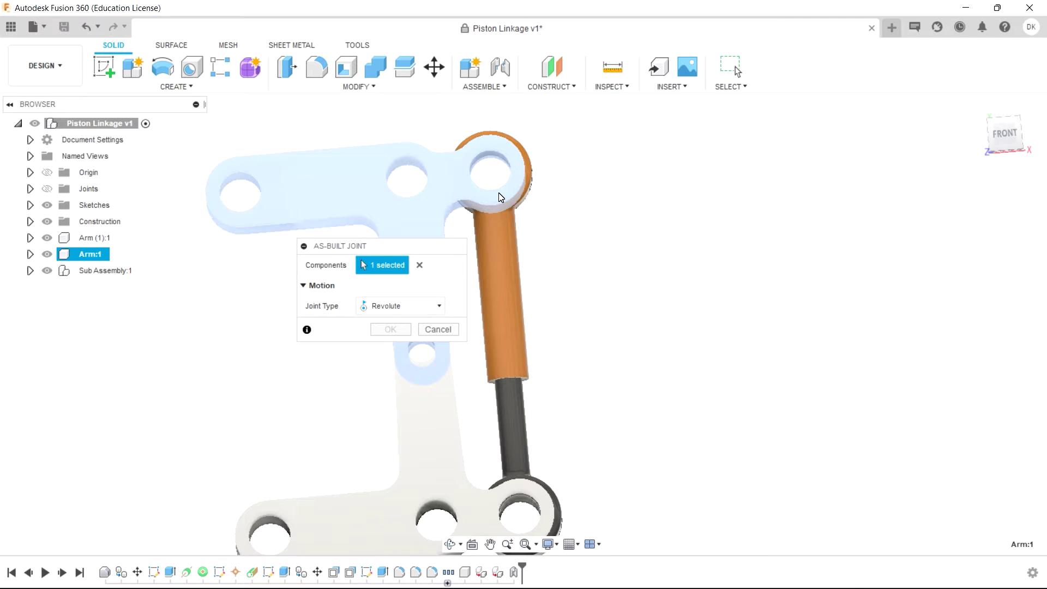
{"action": "left_click", "coordinate": [500, 225]}
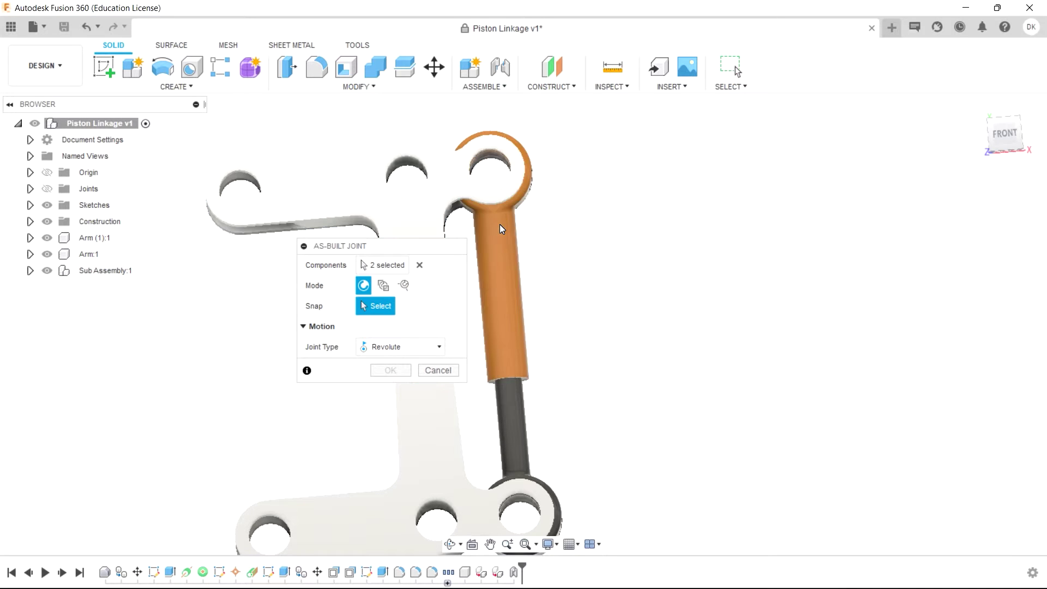
{"action": "left_click", "coordinate": [498, 193]}
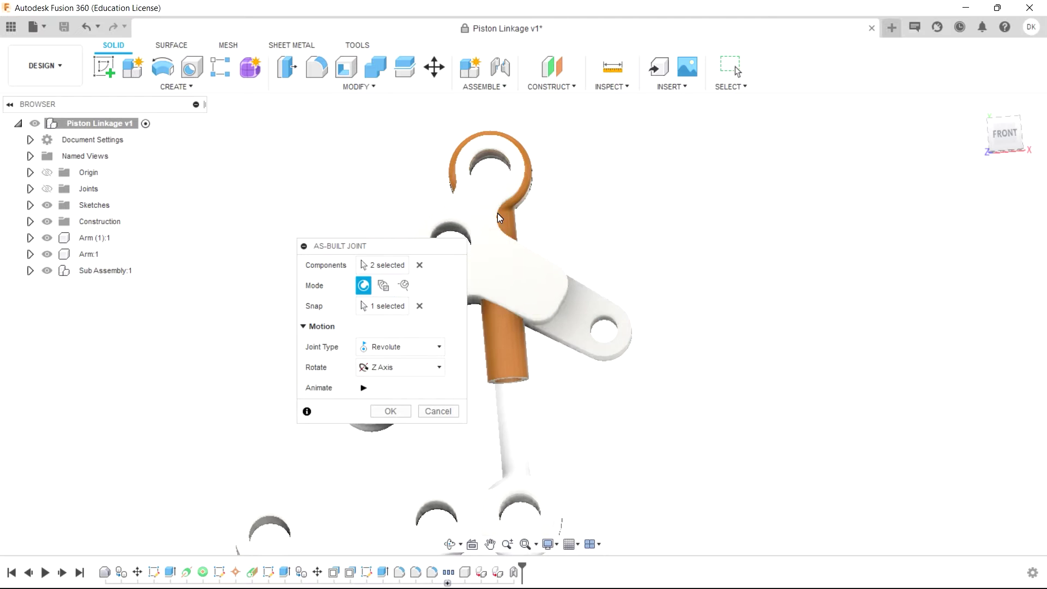
{"action": "left_click", "coordinate": [396, 413]}
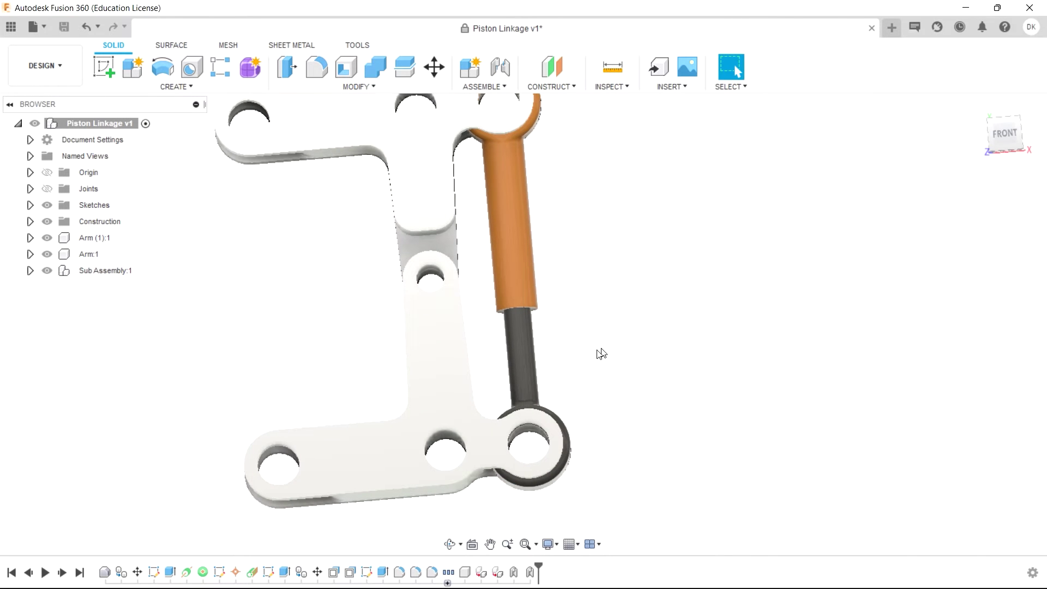
Step: Add a revolute As-built Joint between lower L-arm Arm (1):1 and the dark rod at its lower hole
{"action": "right_click", "coordinate": [577, 361]}
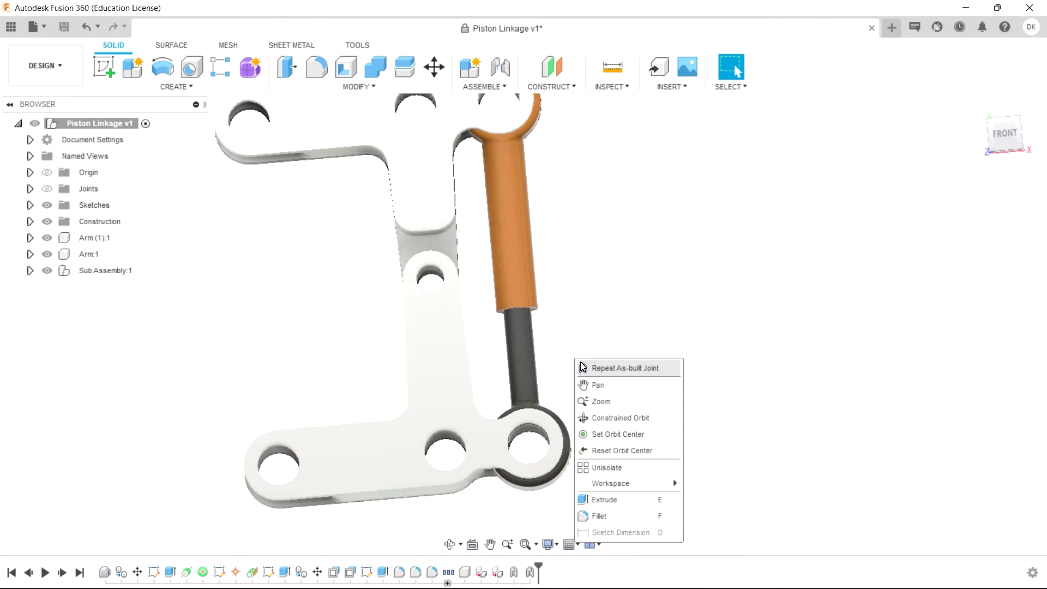
{"action": "left_click", "coordinate": [582, 368]}
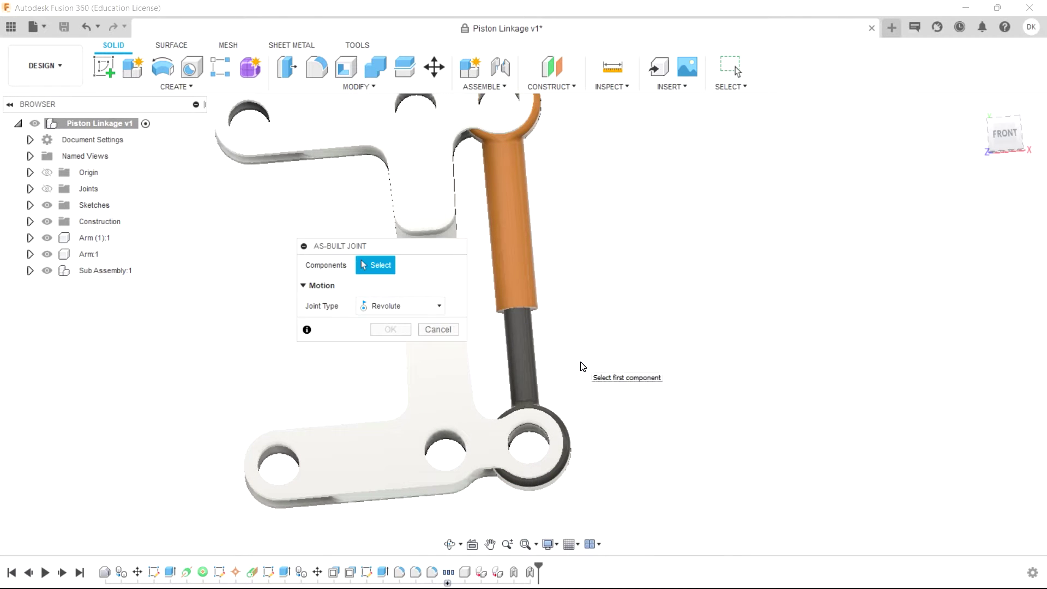
{"action": "left_click", "coordinate": [532, 421]}
{"action": "left_click", "coordinate": [529, 377]}
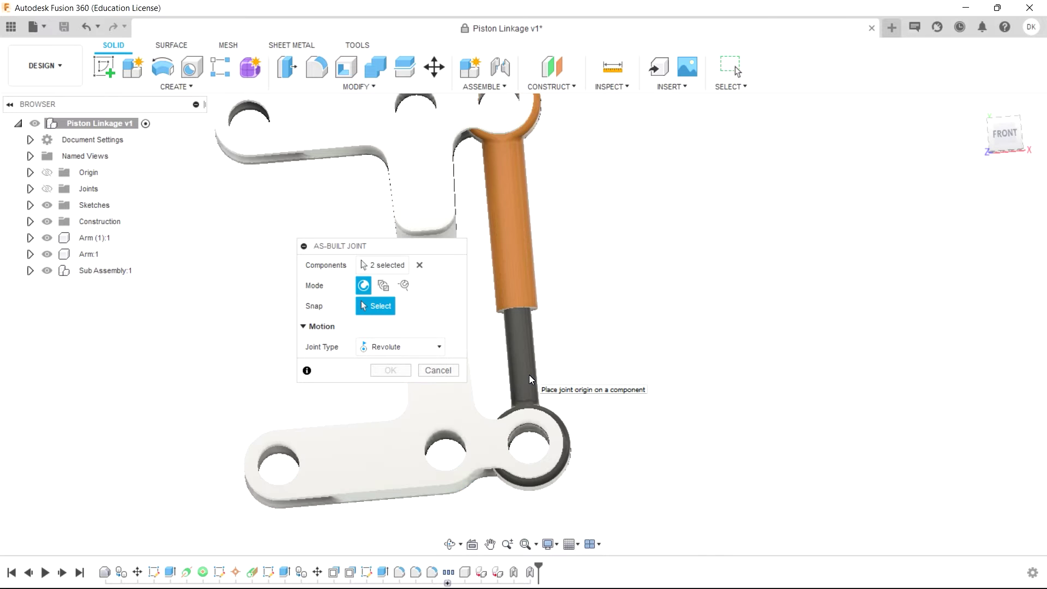
{"action": "left_click", "coordinate": [532, 420]}
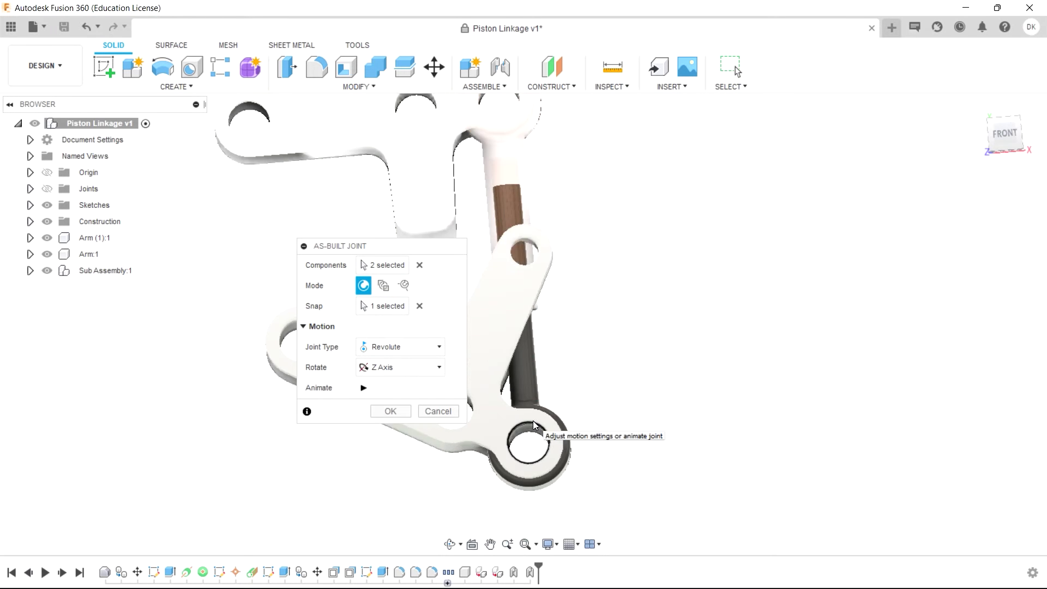
{"action": "left_click", "coordinate": [389, 409]}
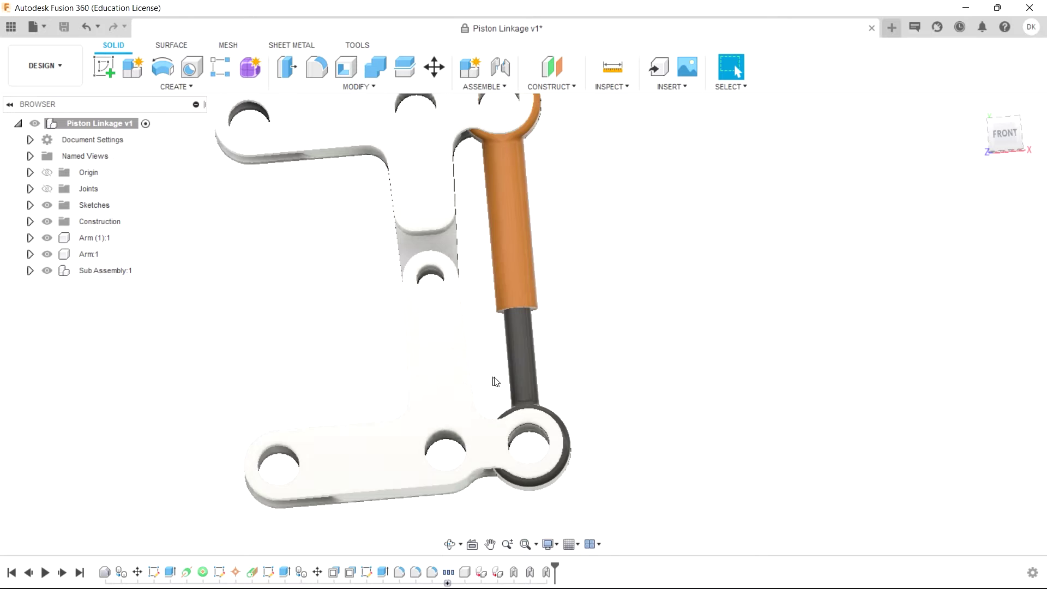
{"action": "middle_click_drag", "start_coordinate": [605, 345], "coordinate": [522, 405]}
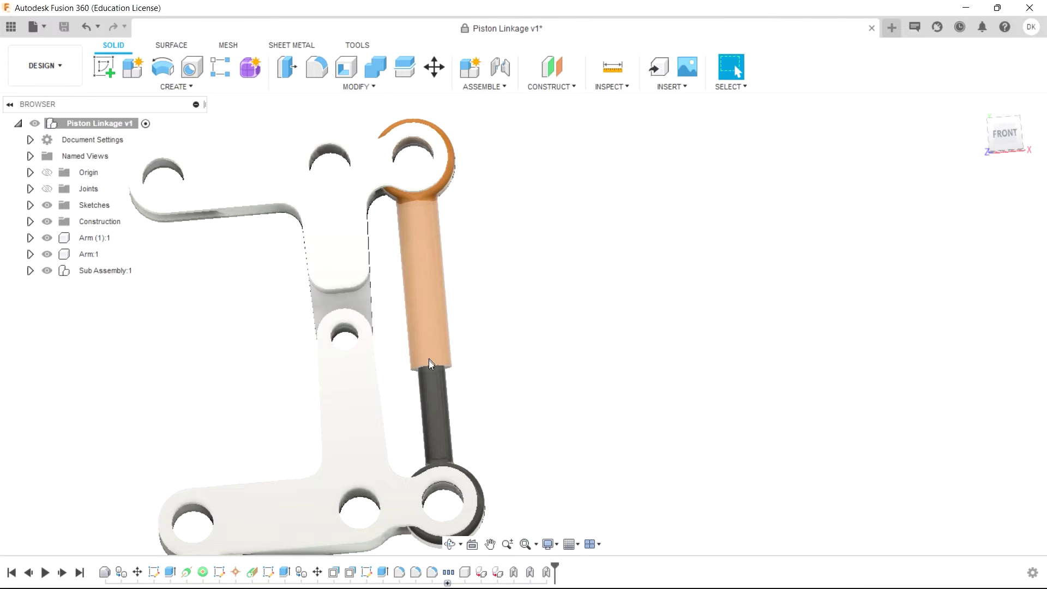
Step: Join the orange outer rod and grey inner rod with a Slider As-built Joint, origin on the rod
{"action": "right_click", "coordinate": [473, 327]}
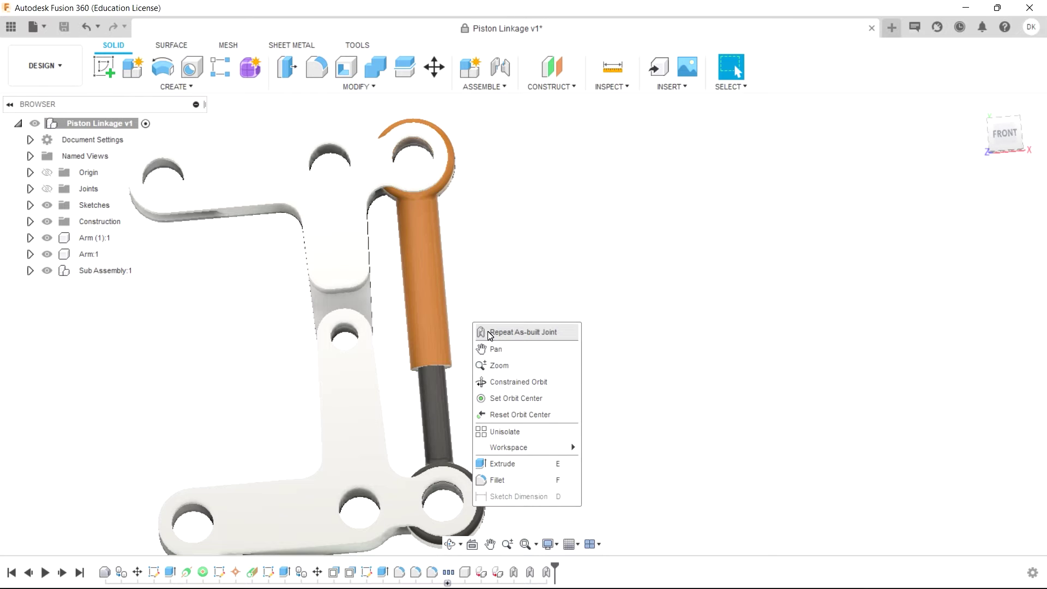
{"action": "left_click", "coordinate": [490, 335]}
{"action": "left_click_drag", "start_coordinate": [436, 250], "coordinate": [330, 262]}
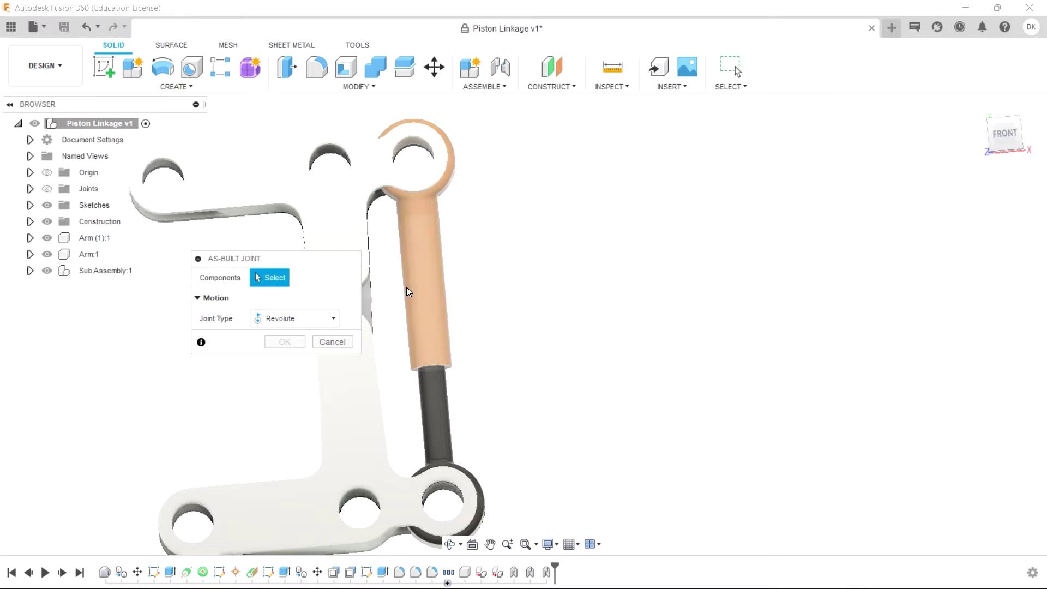
{"action": "left_click", "coordinate": [414, 288]}
{"action": "left_click", "coordinate": [434, 399]}
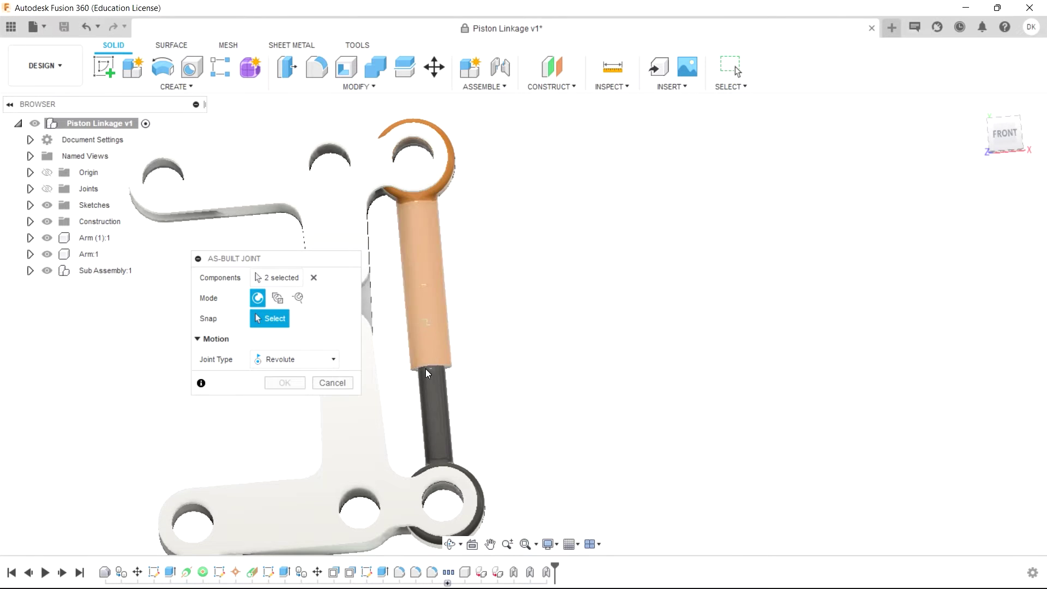
{"action": "left_click", "coordinate": [319, 360]}
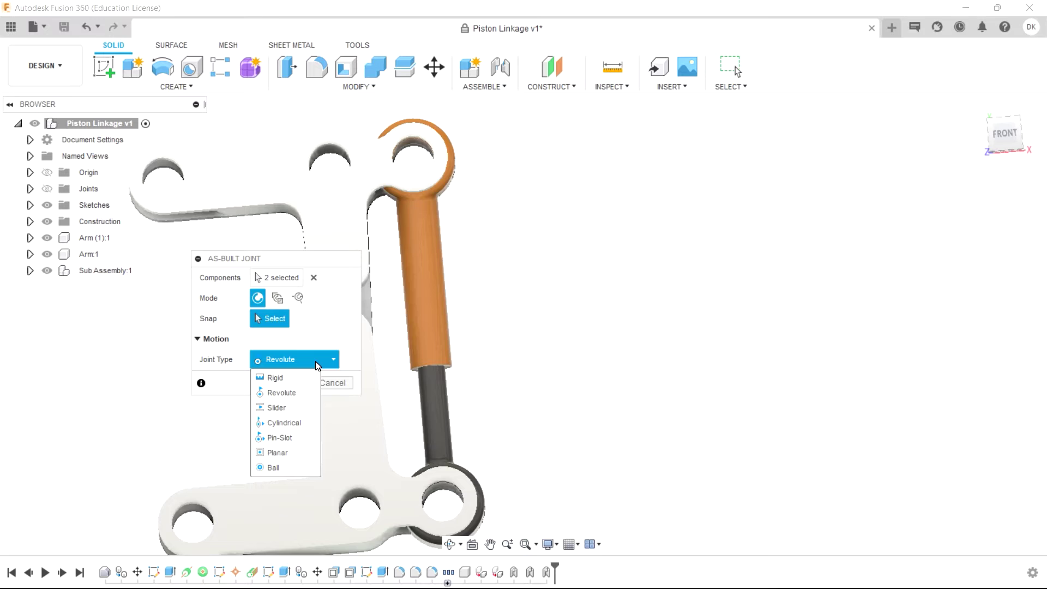
{"action": "left_click", "coordinate": [304, 413]}
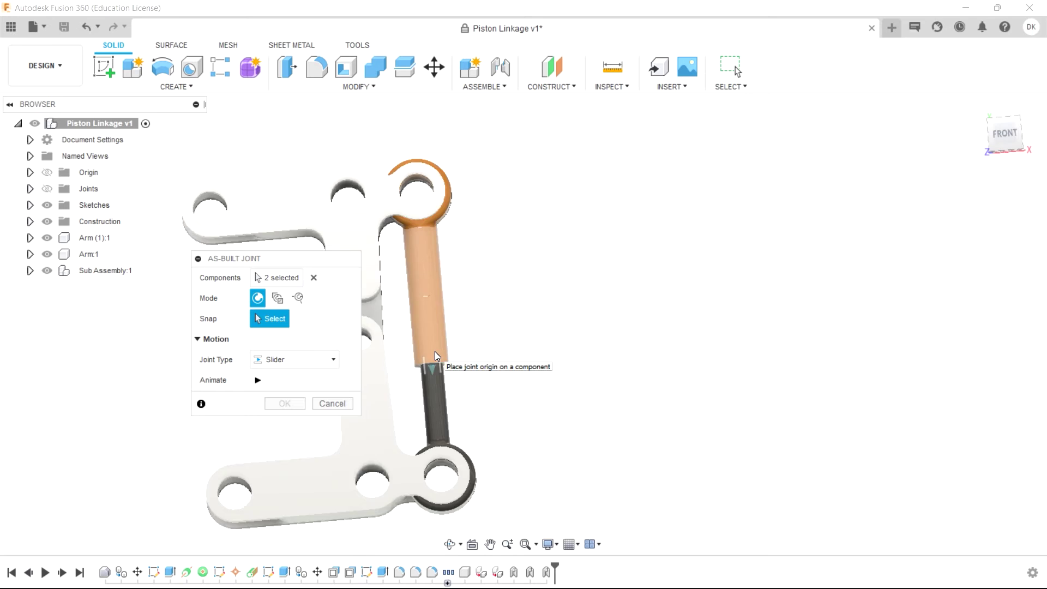
{"action": "scroll", "coordinate": [435, 355], "scroll_direction": "up", "scroll_amount": 5}
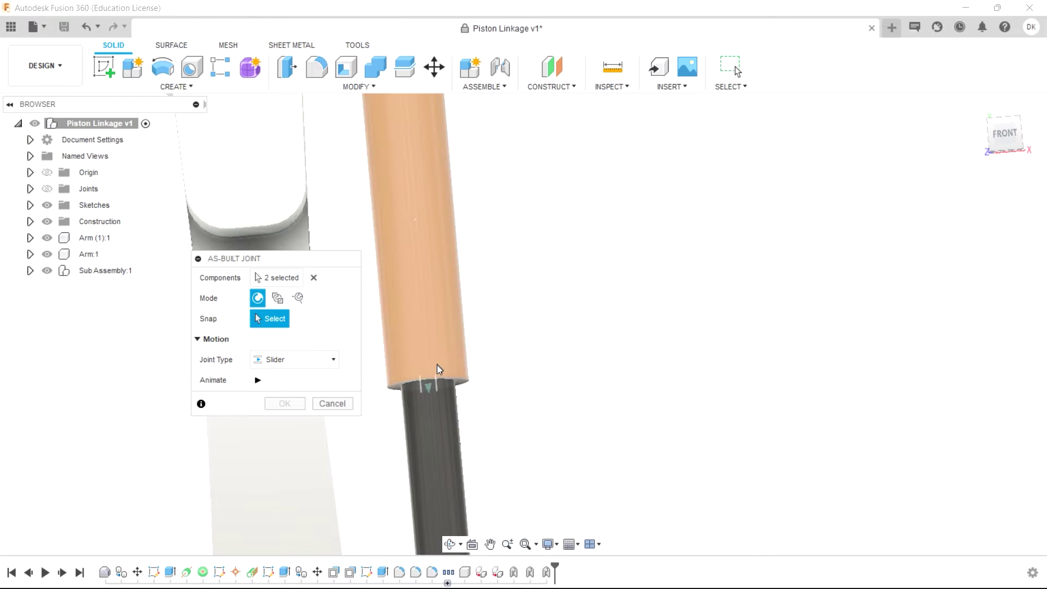
{"action": "left_click", "coordinate": [435, 381]}
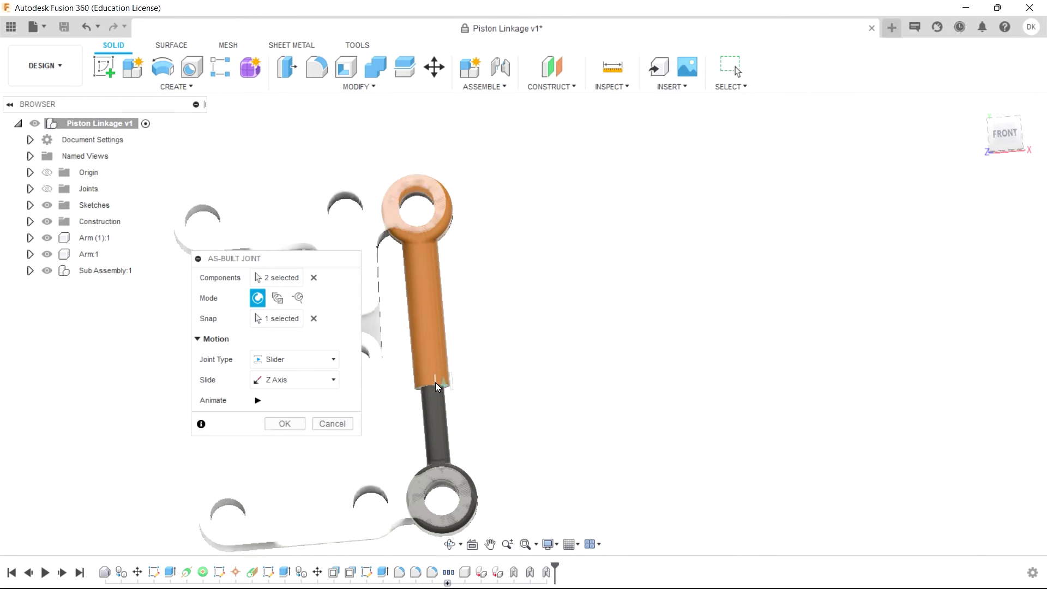
{"action": "left_click", "coordinate": [288, 424]}
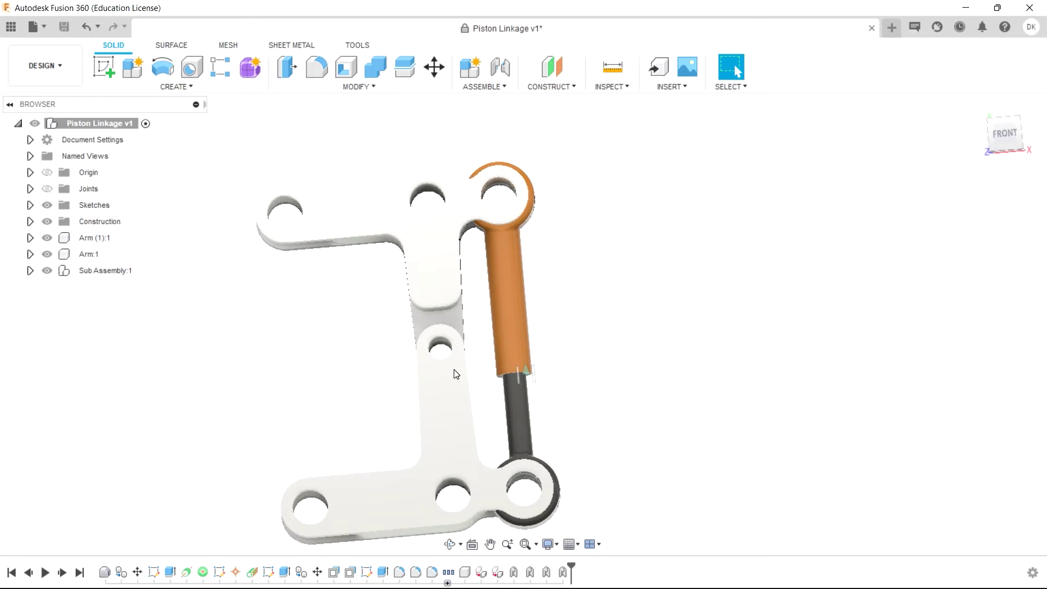
Step: Show the Joints folder glyphs and expand Sub Assembly:1 to reveal its Slider1 joint
{"action": "left_click", "coordinate": [31, 189]}
{"action": "left_click", "coordinate": [47, 189]}
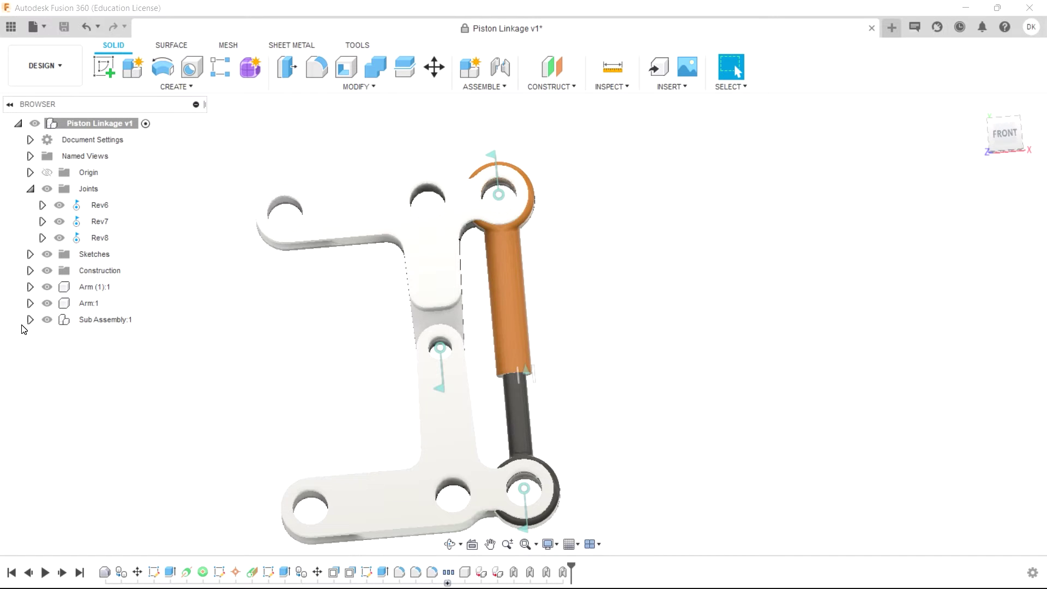
{"action": "mouse_move", "coordinate": [99, 240]}
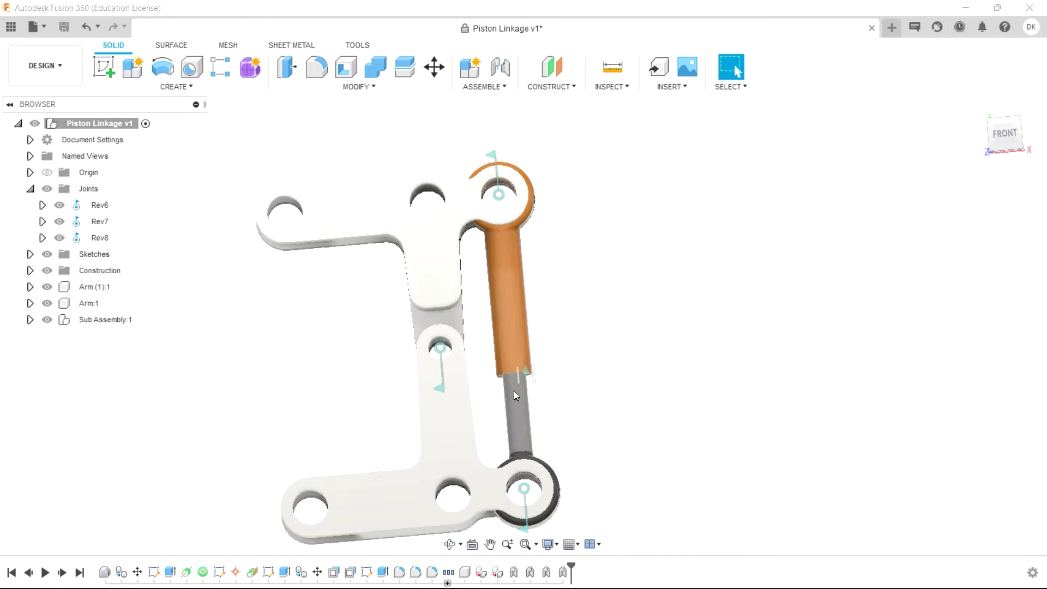
{"action": "left_click", "coordinate": [30, 319]}
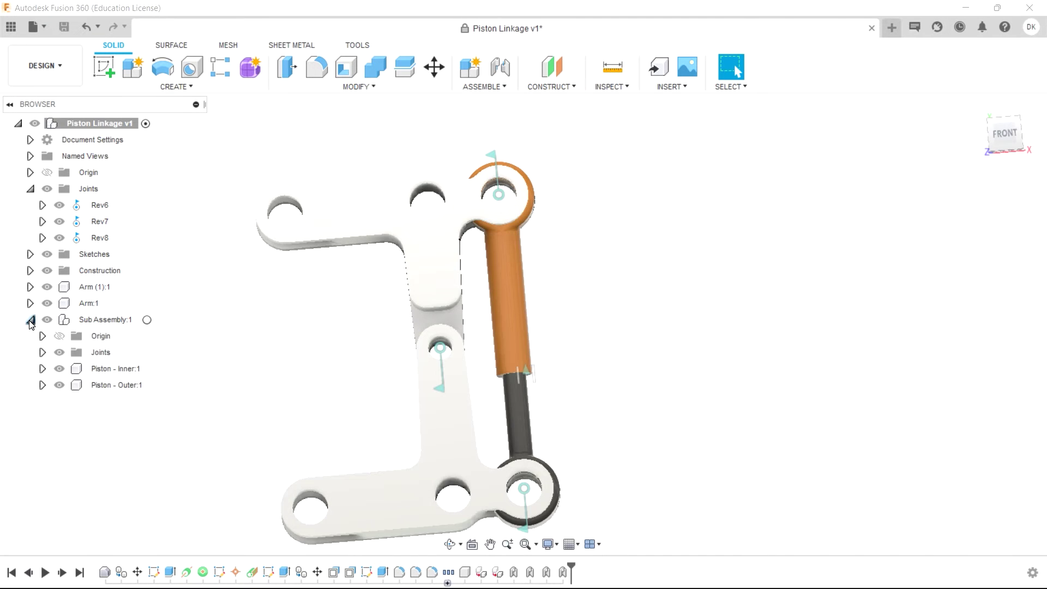
{"action": "left_click", "coordinate": [43, 353]}
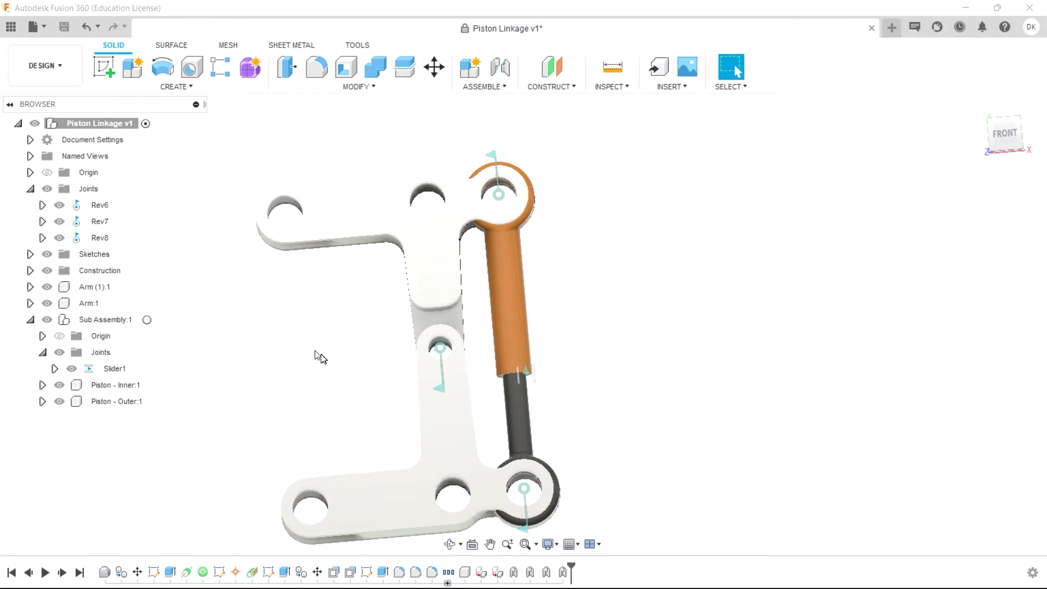
{"action": "right_click", "coordinate": [113, 238]}
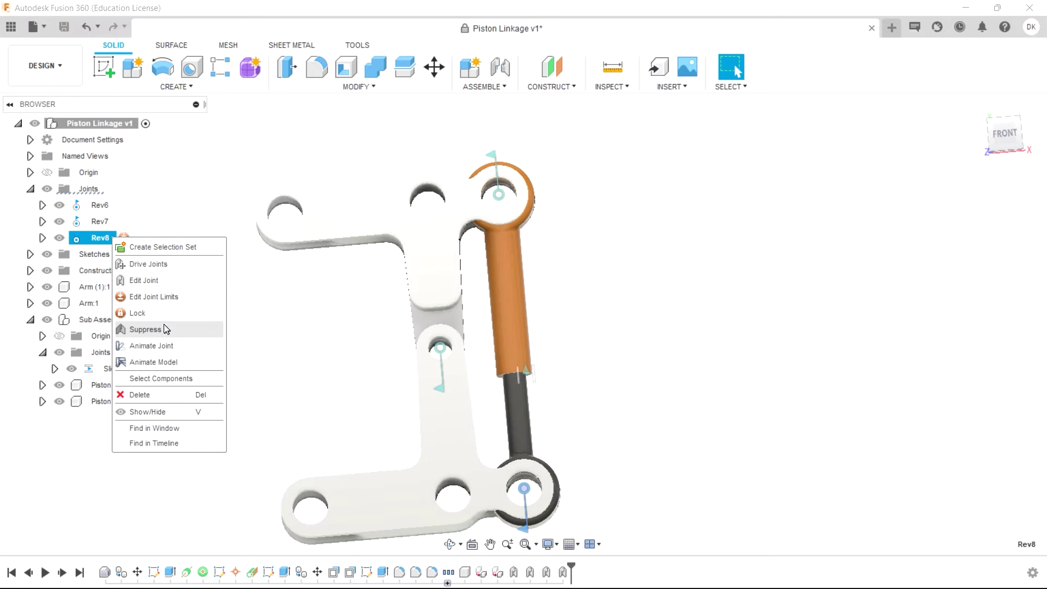
{"action": "left_click", "coordinate": [188, 362]}
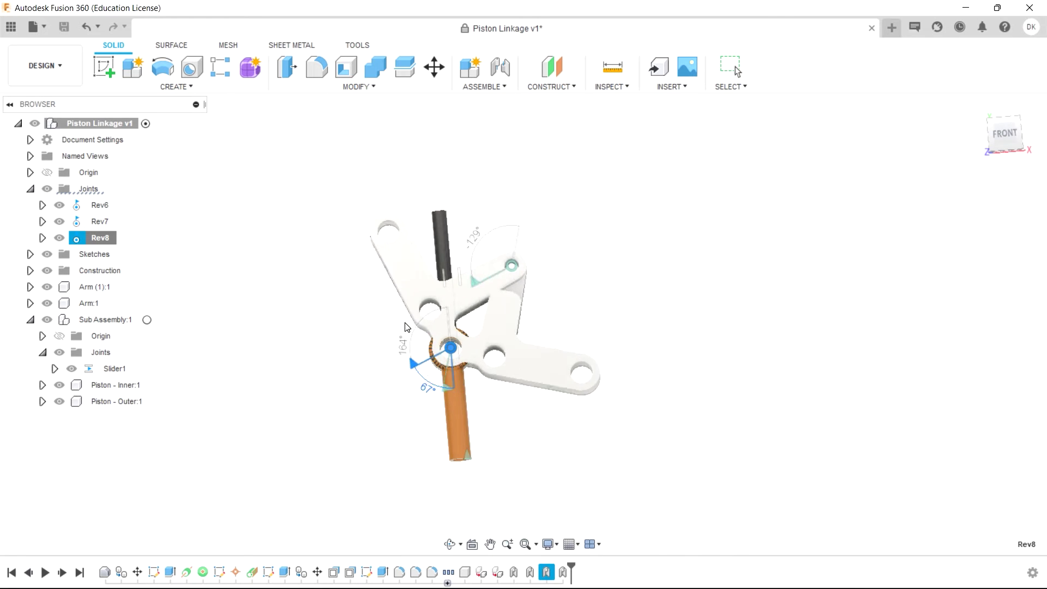
{"action": "middle_click_drag", "start_coordinate": [335, 300], "coordinate": [427, 367]}
{"action": "scroll", "coordinate": [437, 362], "scroll_direction": "up", "scroll_amount": 5}
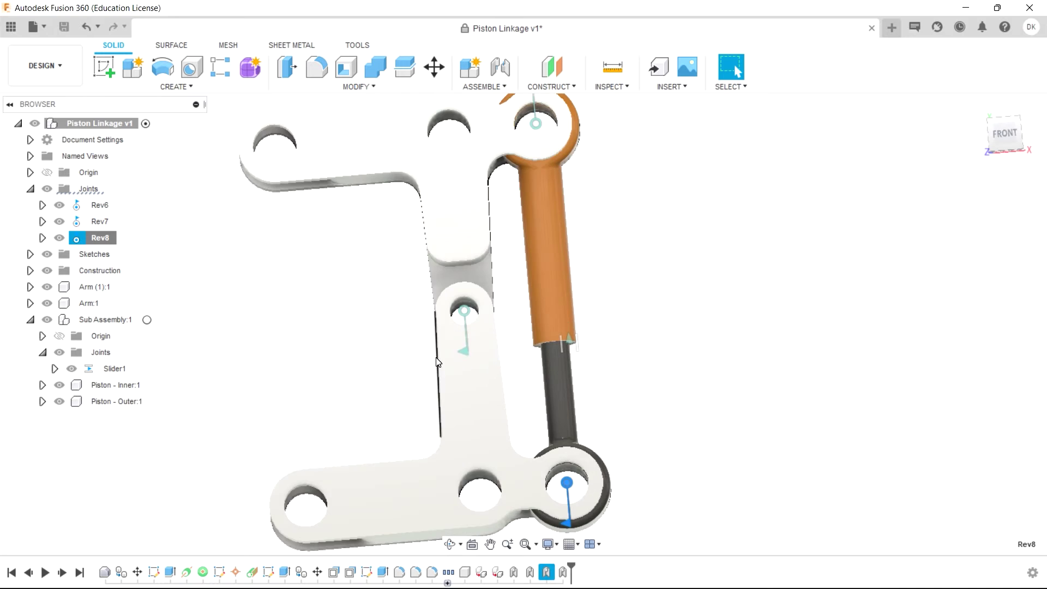
{"action": "left_click", "coordinate": [553, 375]}
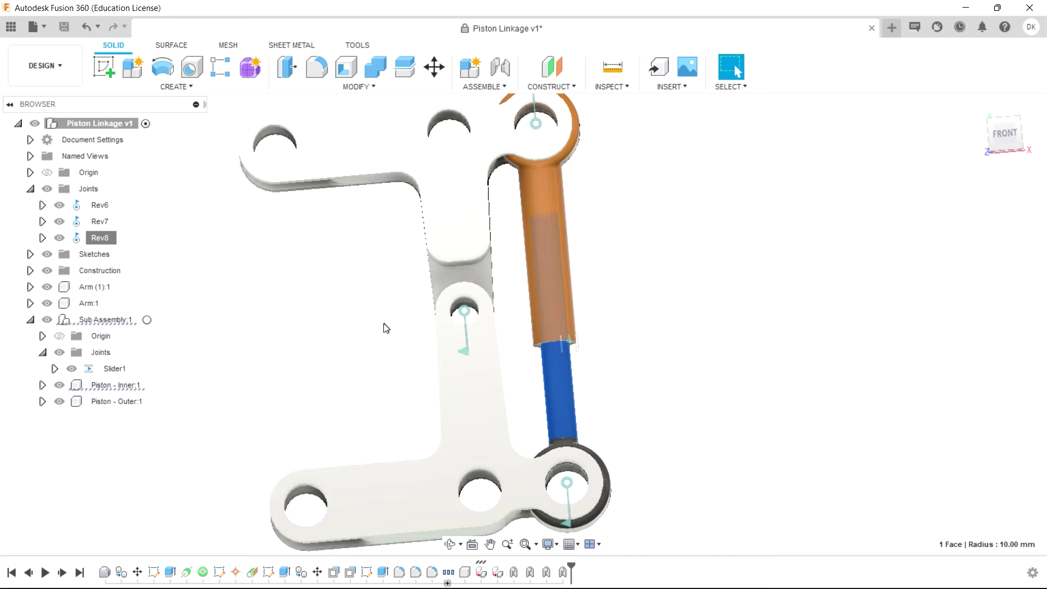
{"action": "scroll", "coordinate": [367, 349], "scroll_direction": "down", "scroll_amount": 1}
{"action": "scroll", "coordinate": [367, 349], "scroll_direction": "down", "scroll_amount": 1}
{"action": "left_click", "coordinate": [367, 349]}
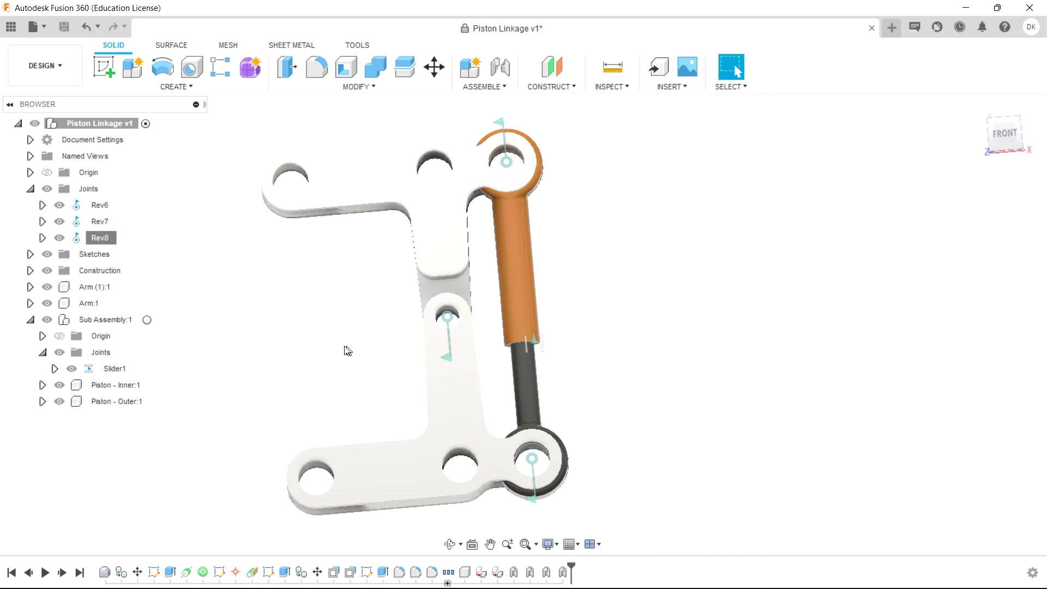
Step: Copy Sub Assembly:1 and paste it into Piston Linkage v1 as the new Sub Assembly (1):1
{"action": "left_click", "coordinate": [30, 321]}
{"action": "left_click", "coordinate": [92, 323]}
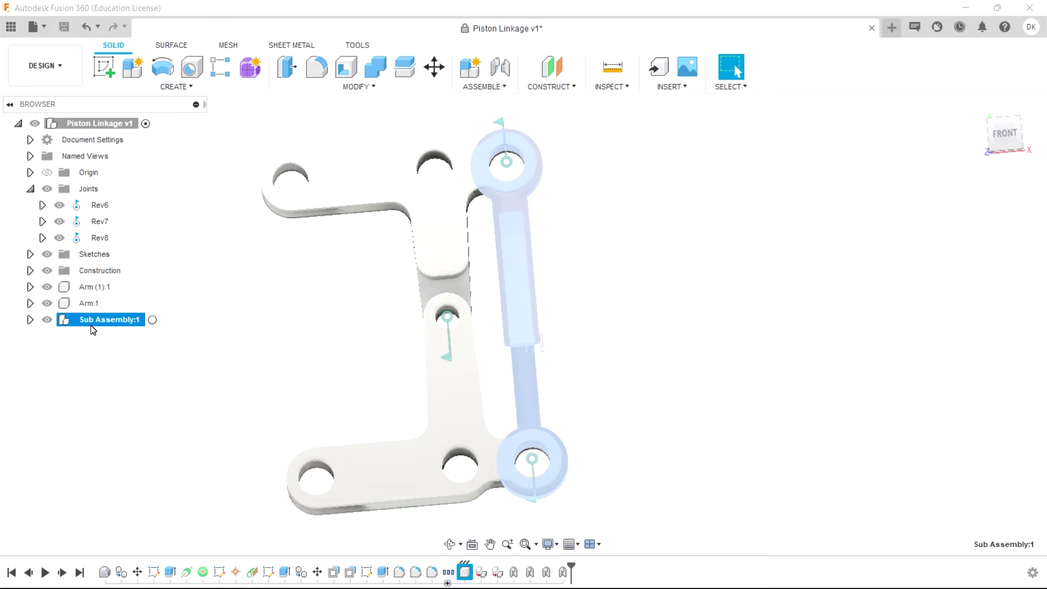
{"action": "right_click", "coordinate": [92, 330]}
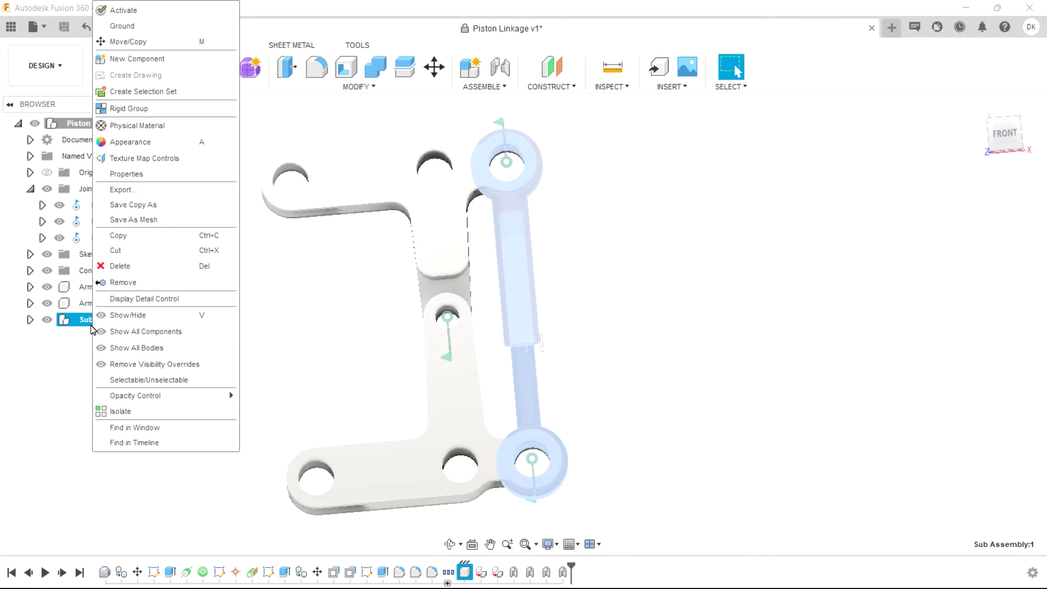
{"action": "left_click", "coordinate": [148, 241]}
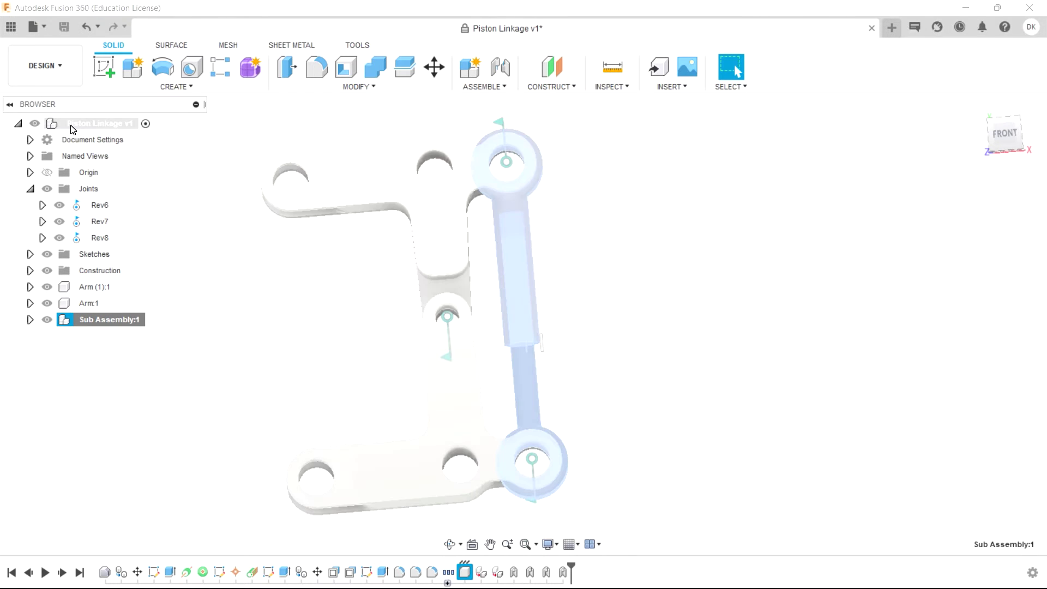
{"action": "left_click", "coordinate": [99, 124]}
{"action": "right_click", "coordinate": [99, 124]}
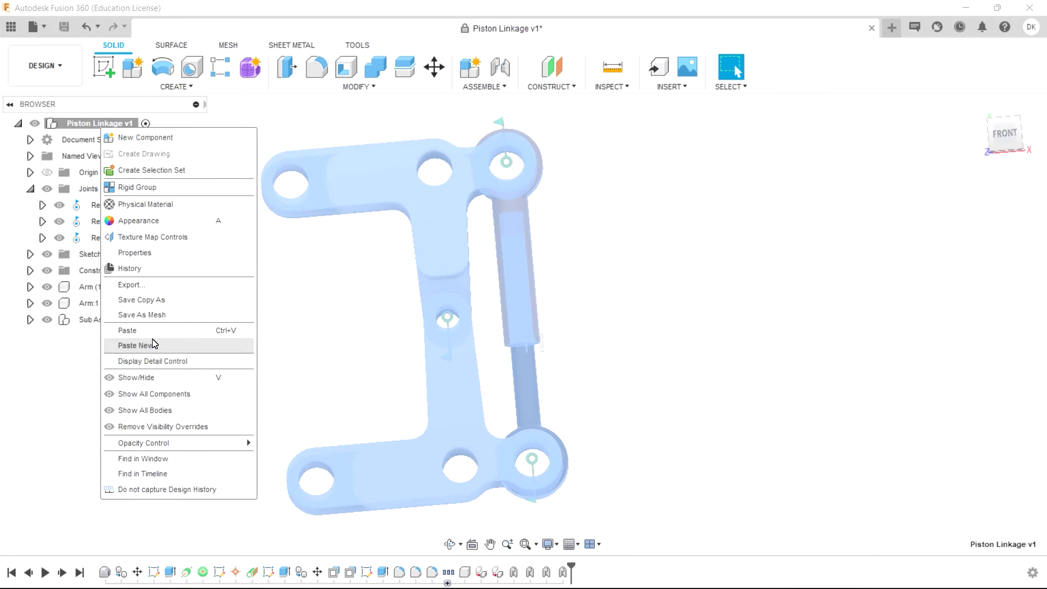
{"action": "left_click", "coordinate": [136, 345]}
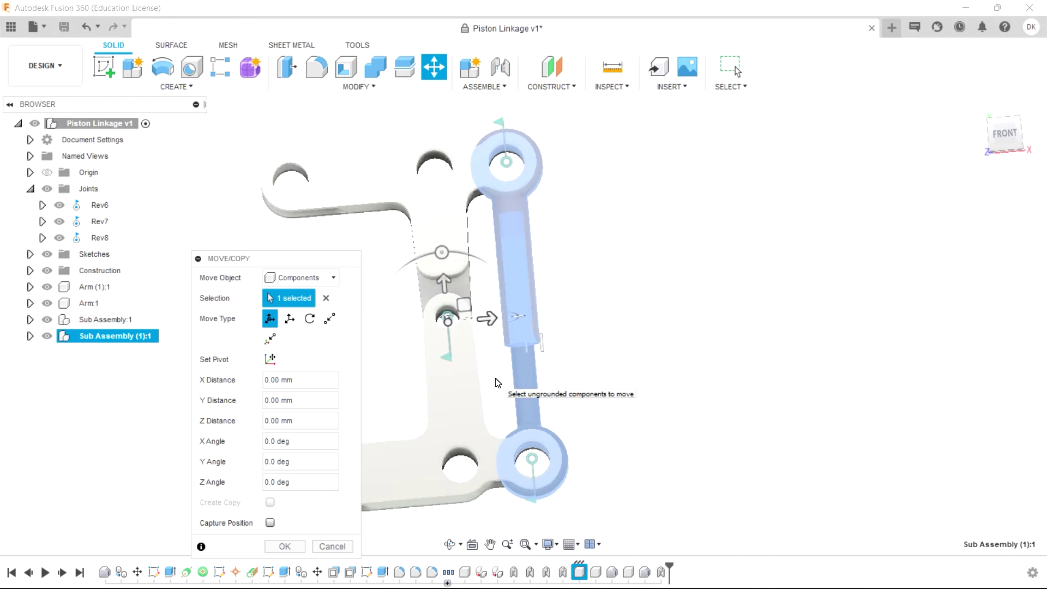
Step: Move the pasted sub-assembly -180 mm along X and capture its position
{"action": "middle_click_drag", "start_coordinate": [500, 377], "coordinate": [582, 377]}
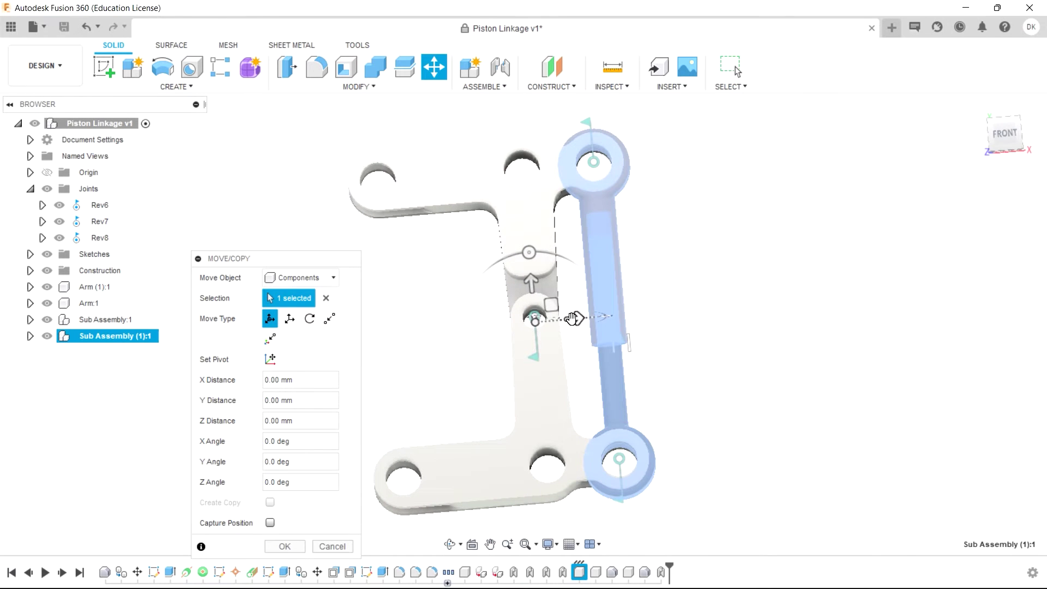
{"action": "left_click_drag", "start_coordinate": [571, 318], "coordinate": [356, 339]}
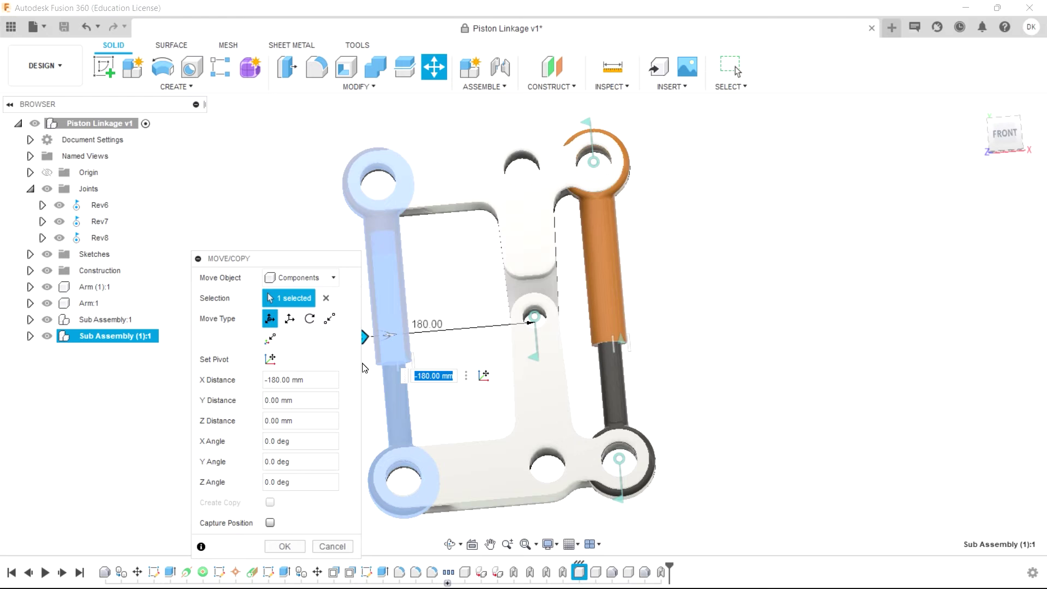
{"action": "left_click", "coordinate": [270, 522]}
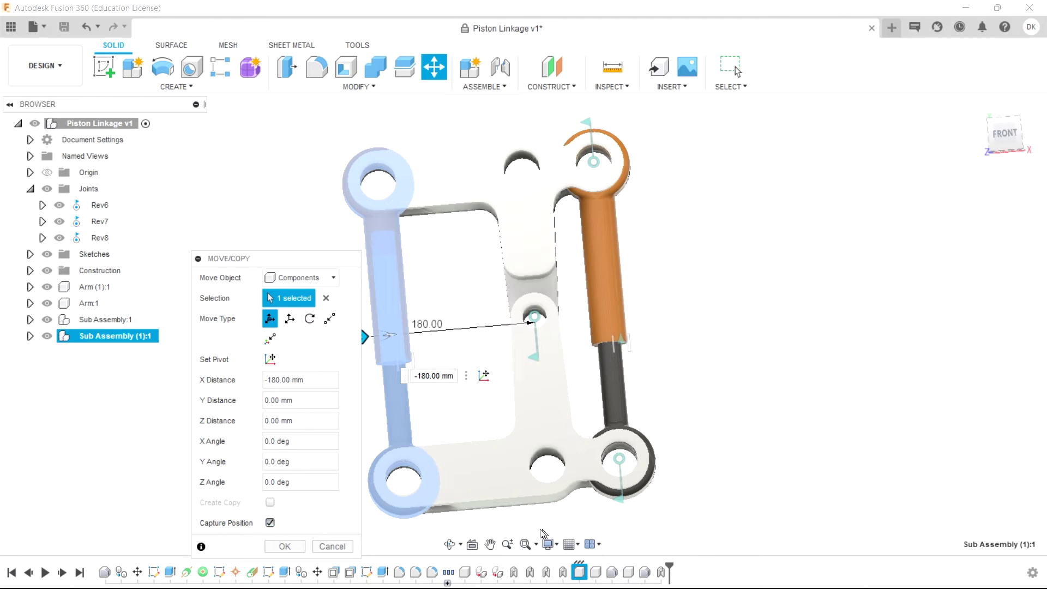
{"action": "left_click", "coordinate": [284, 546]}
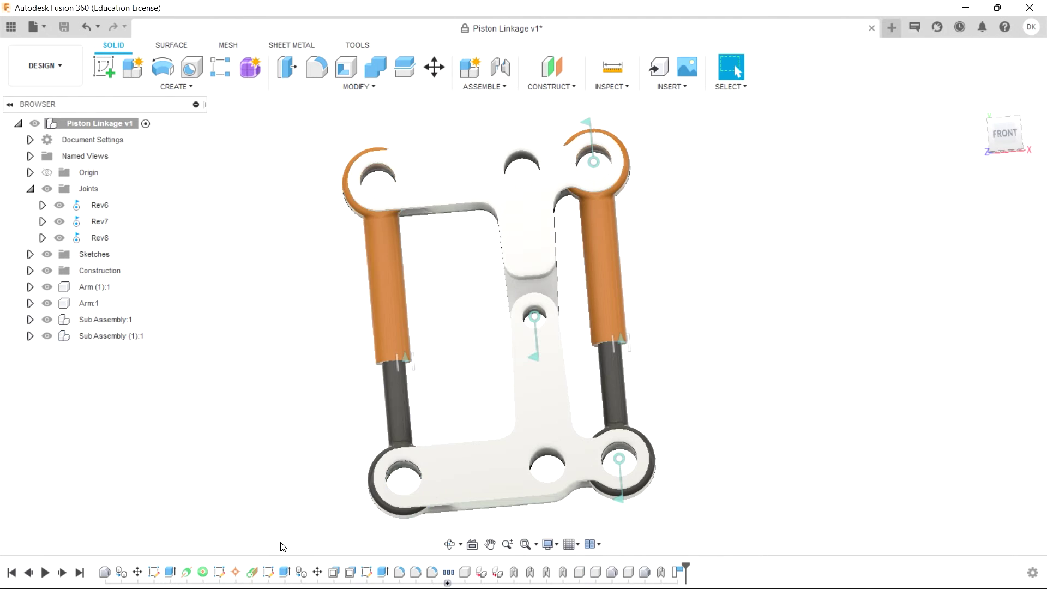
Step: Expand Sub Assembly (1):1 in the browser to show its joints
{"action": "left_click", "coordinate": [30, 336]}
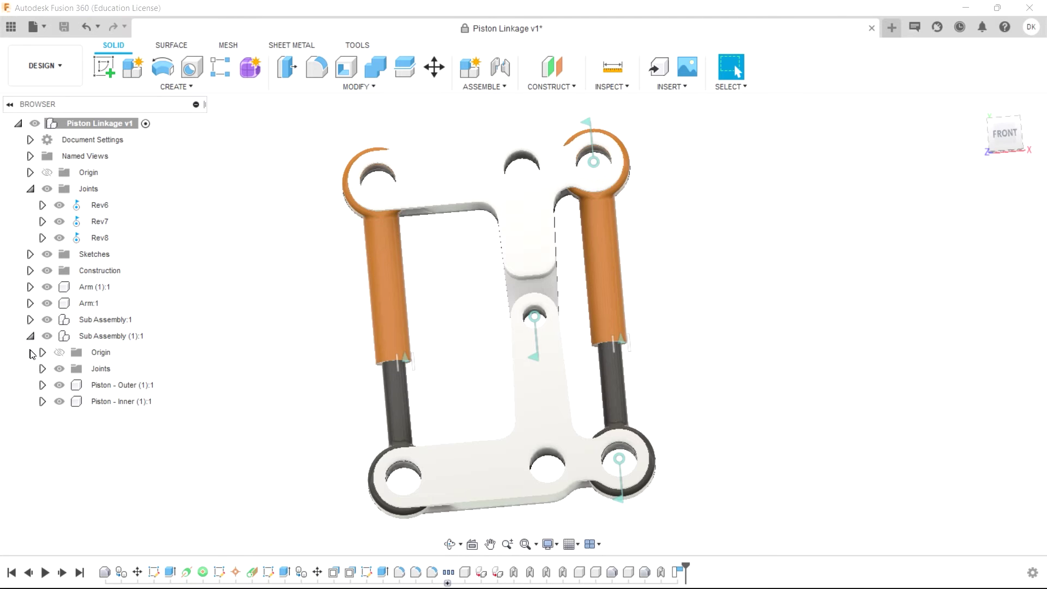
{"action": "left_click", "coordinate": [41, 369]}
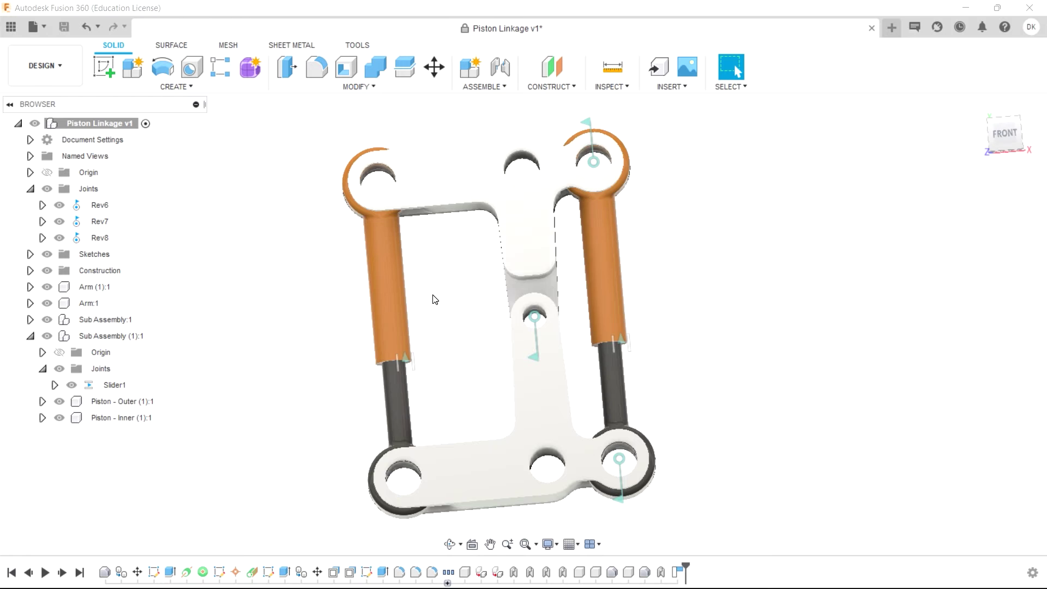
{"action": "middle_click_drag", "start_coordinate": [434, 299], "coordinate": [405, 315]}
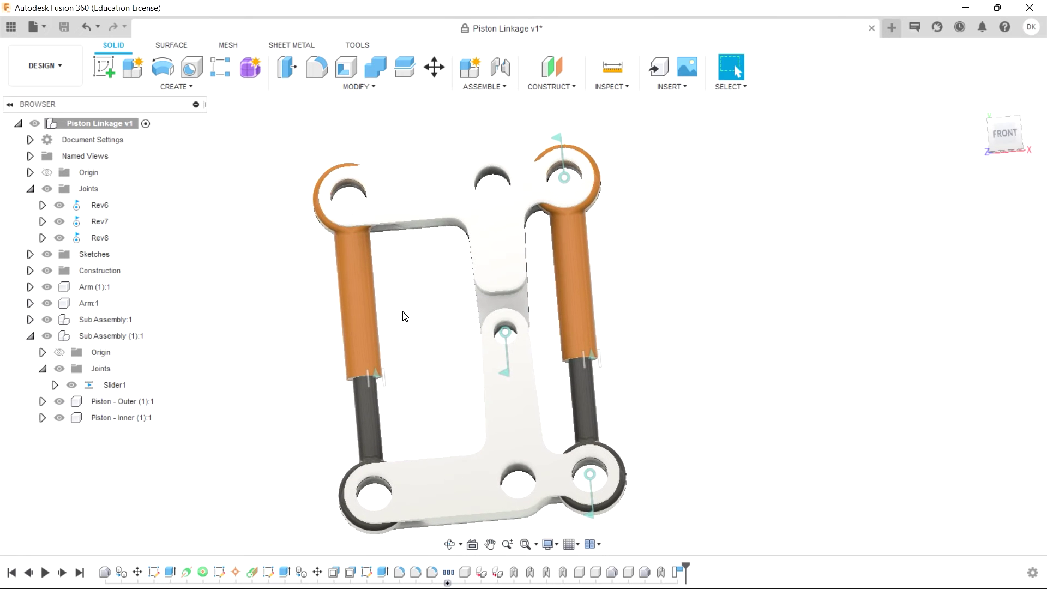
Step: Add as-built revolute joint Rev9 pinning the copied orange piston to the upper arm's top-left hole
{"action": "type", "text": "sas"}
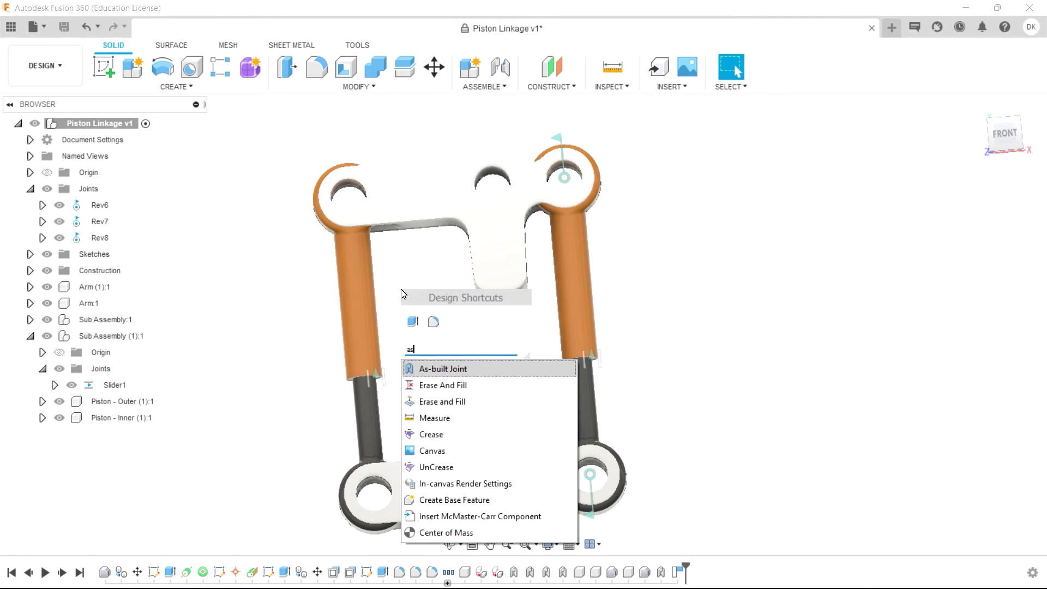
{"action": "key", "text": "Return"}
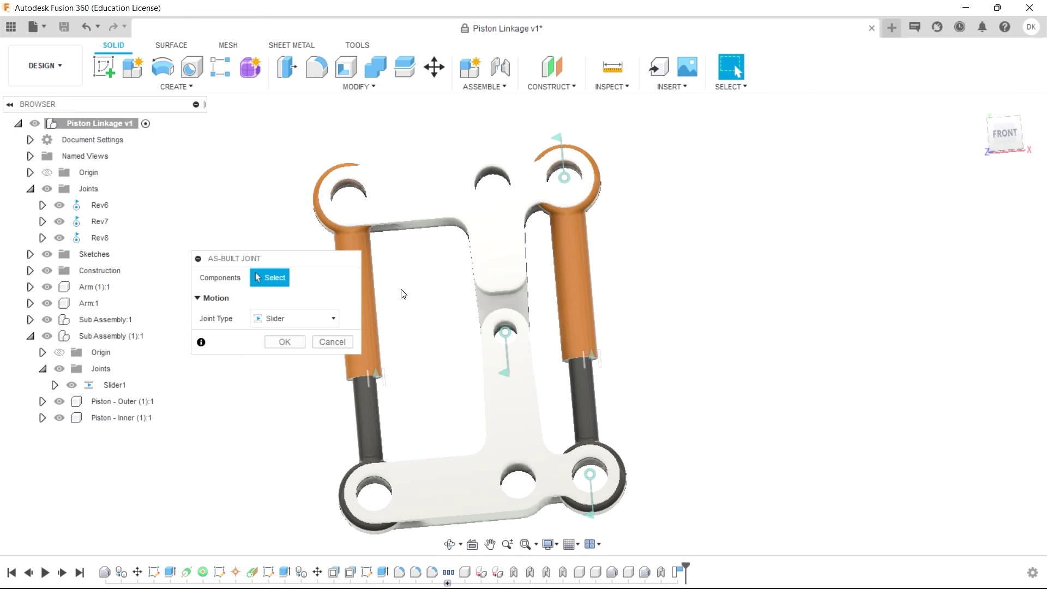
{"action": "left_click", "coordinate": [398, 213]}
{"action": "left_click", "coordinate": [357, 251]}
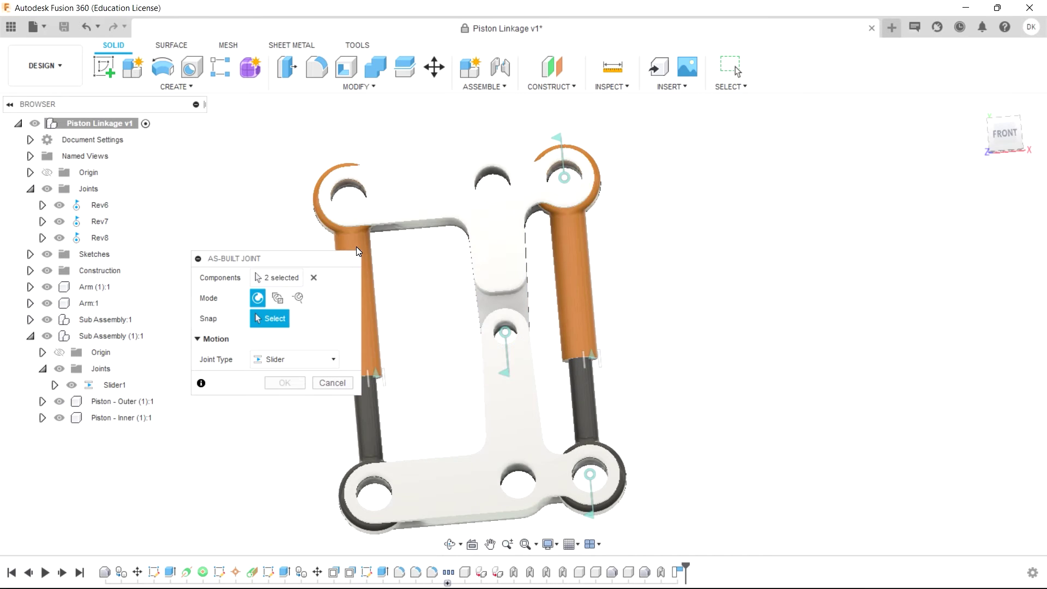
{"action": "left_click", "coordinate": [293, 358]}
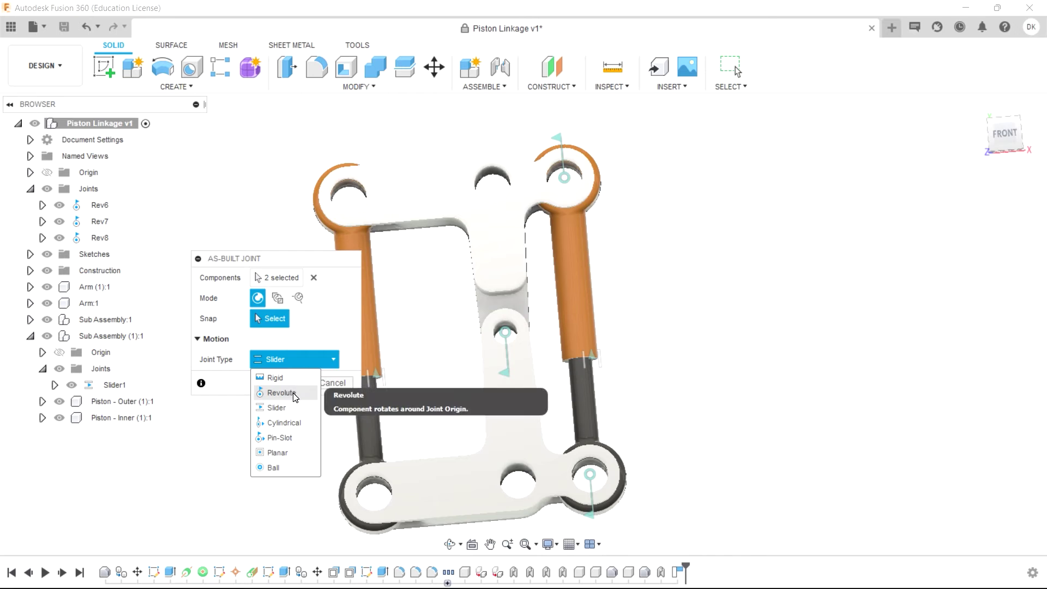
{"action": "left_click", "coordinate": [273, 390]}
{"action": "left_click_drag", "start_coordinate": [298, 266], "coordinate": [223, 249]}
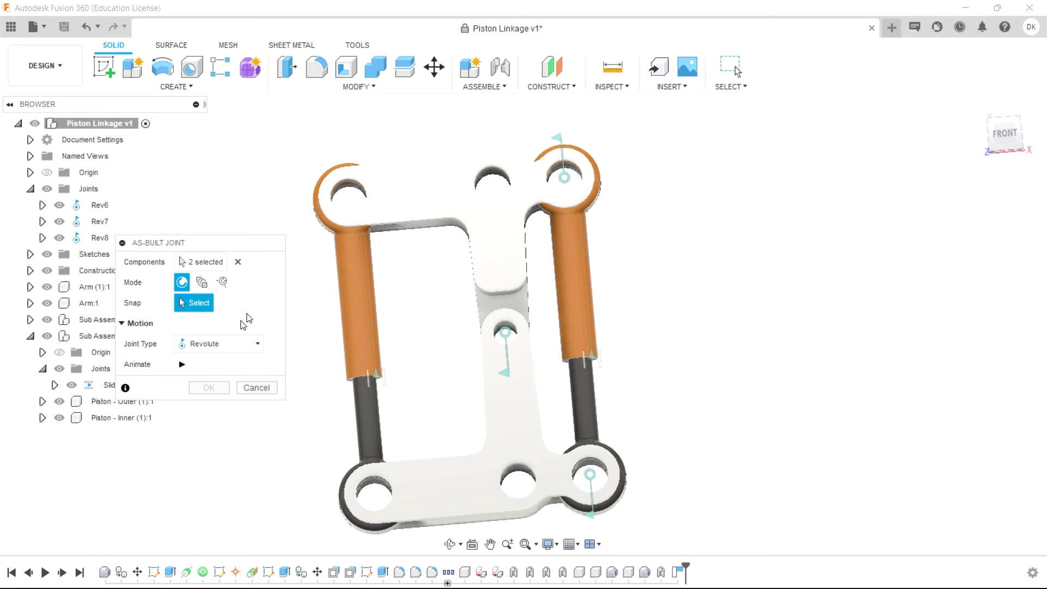
{"action": "left_click", "coordinate": [355, 214]}
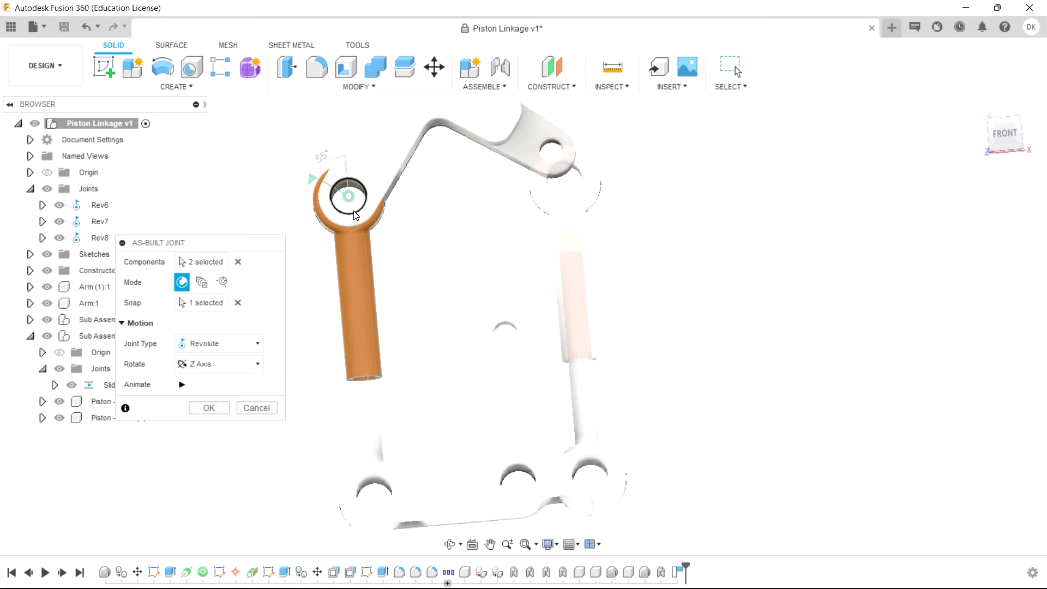
{"action": "left_click", "coordinate": [217, 410]}
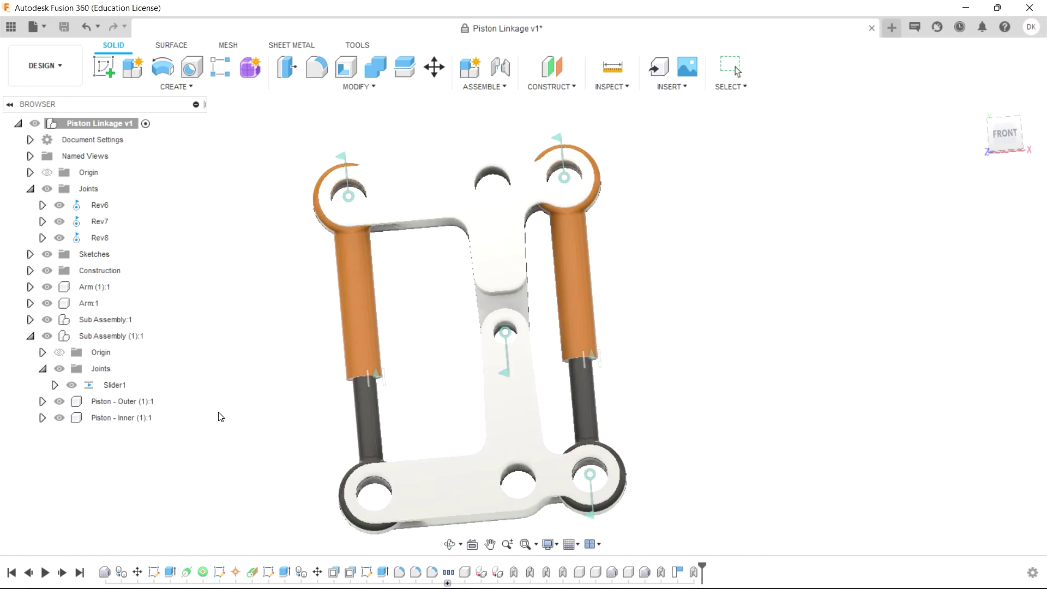
Step: Repeat the as-built joint to pin the left dark rod to the bottom arm's bottom-left hole
{"action": "right_click", "coordinate": [398, 412]}
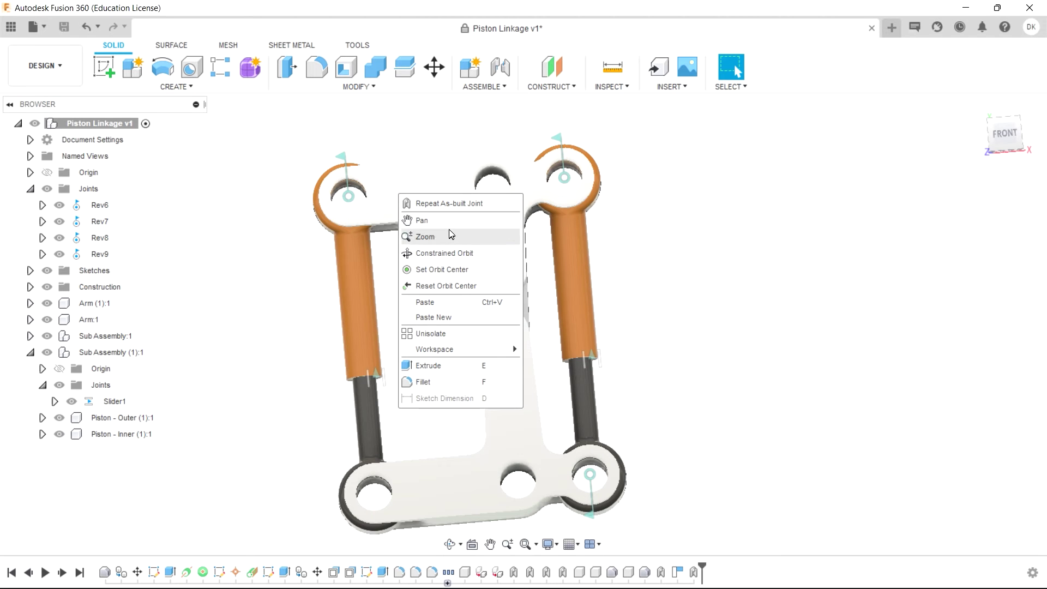
{"action": "left_click", "coordinate": [464, 213]}
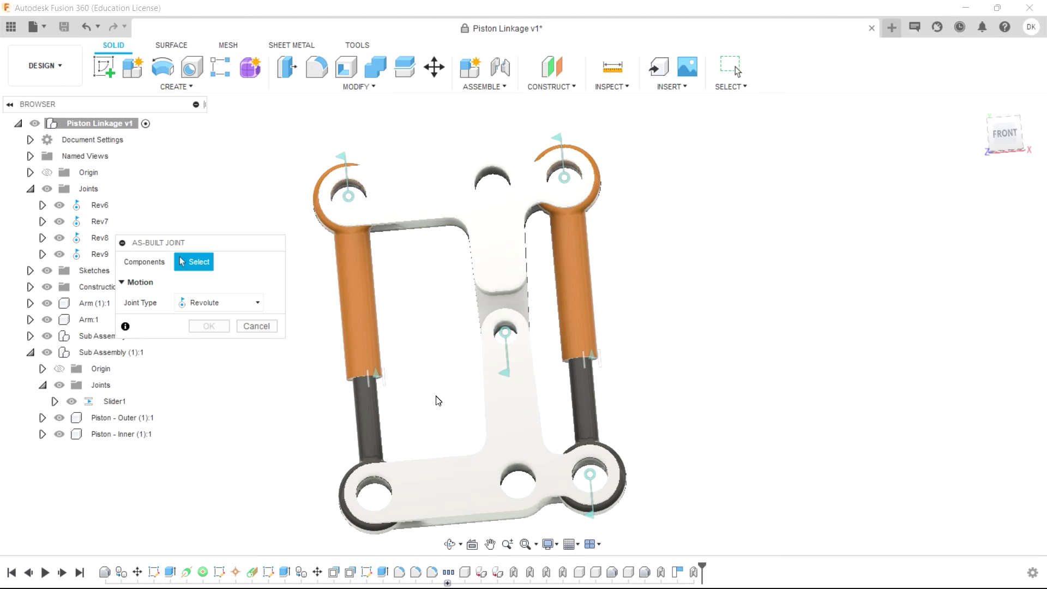
{"action": "left_click", "coordinate": [427, 483]}
{"action": "left_click", "coordinate": [375, 437]}
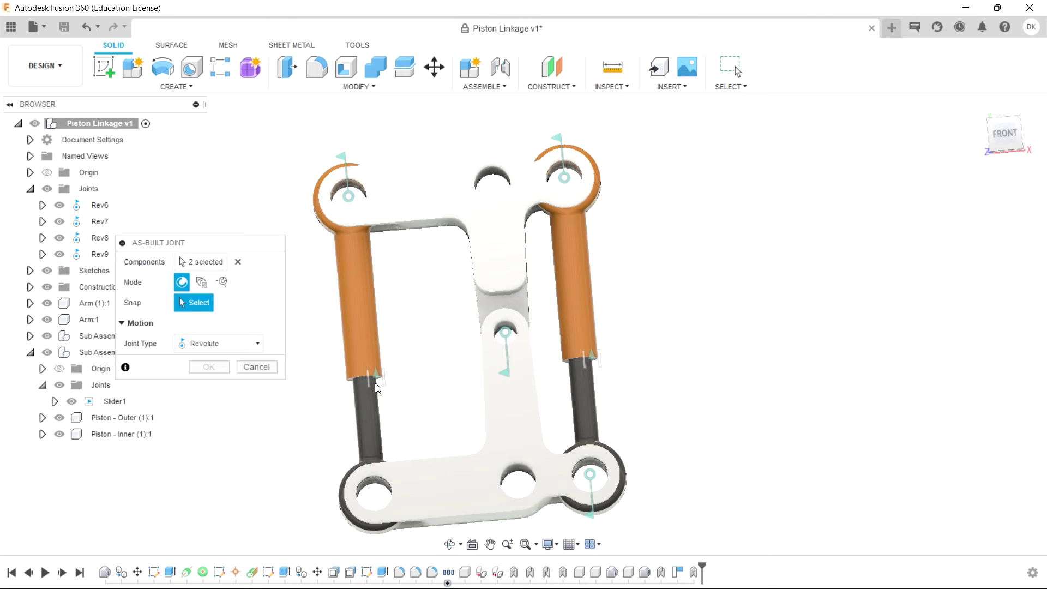
{"action": "left_click", "coordinate": [380, 484]}
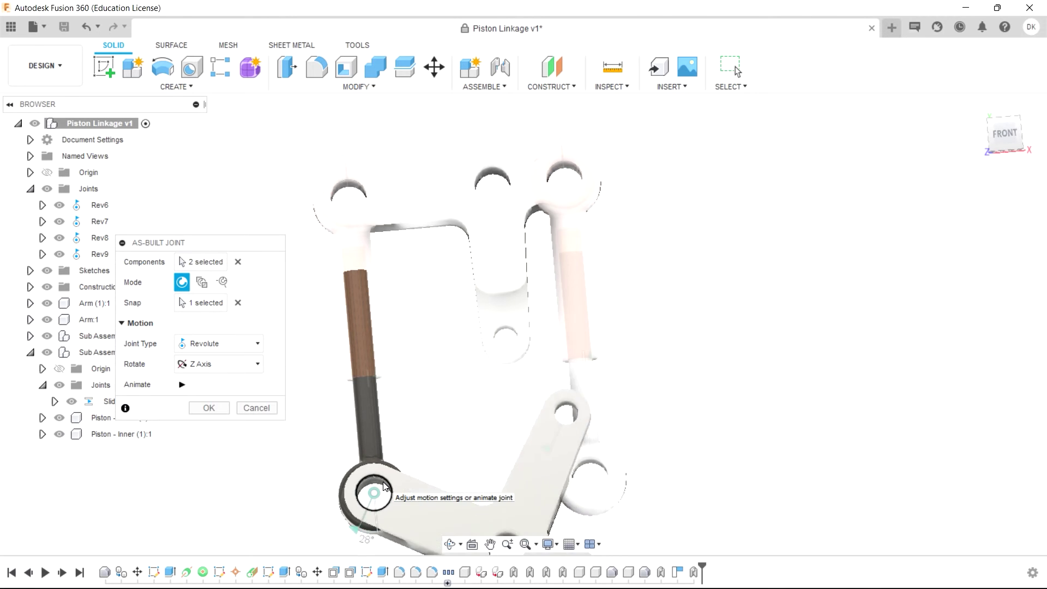
{"action": "left_click", "coordinate": [202, 407]}
{"action": "left_click", "coordinate": [112, 205]}
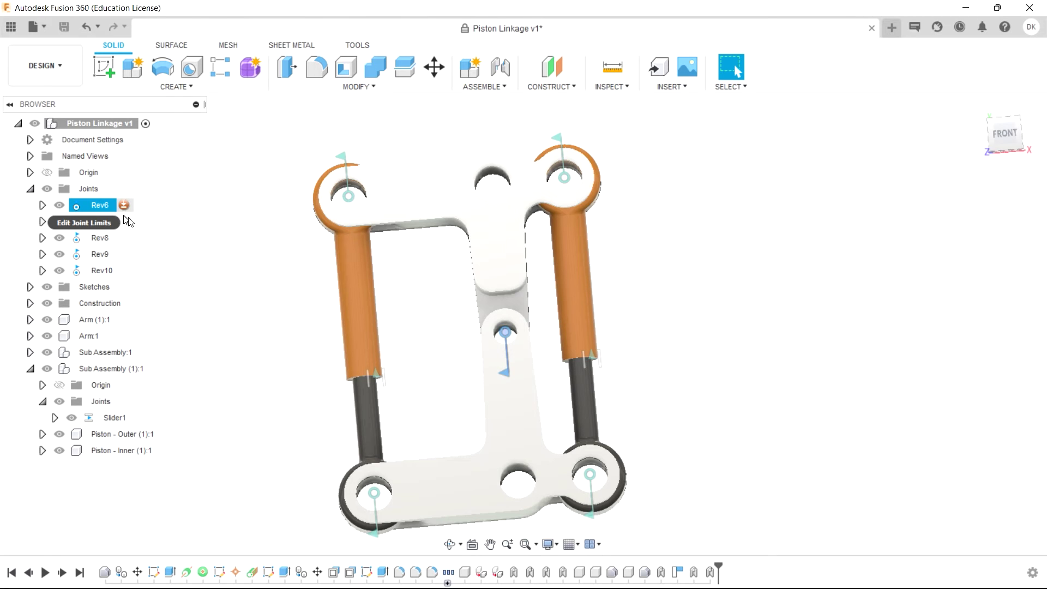
Step: Rename the centre-pivot joint Rev6 to 'Centre' in the browser
{"action": "left_click", "coordinate": [506, 332]}
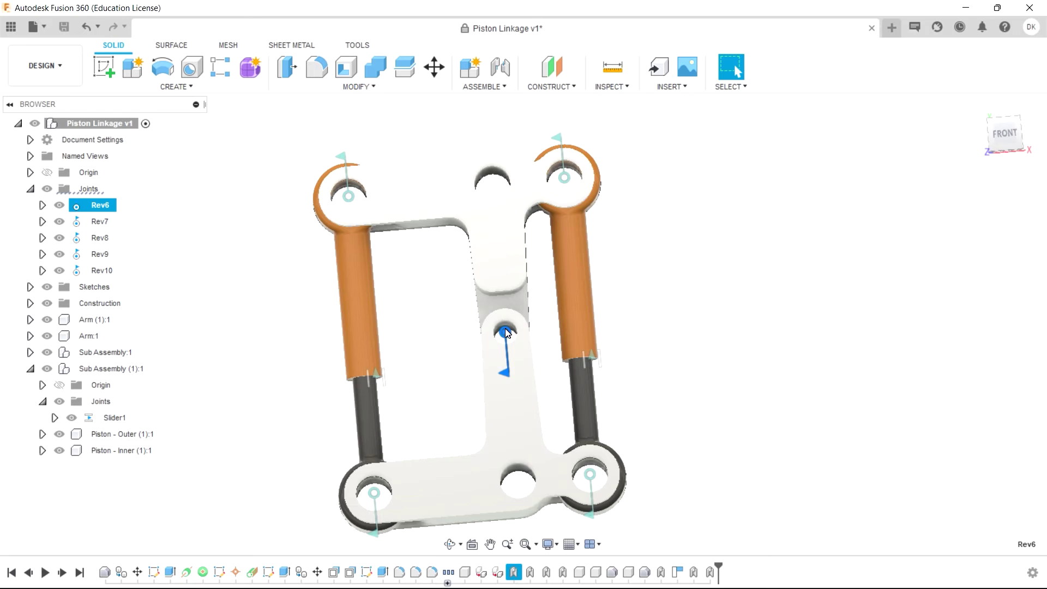
{"action": "double_click", "coordinate": [126, 206]}
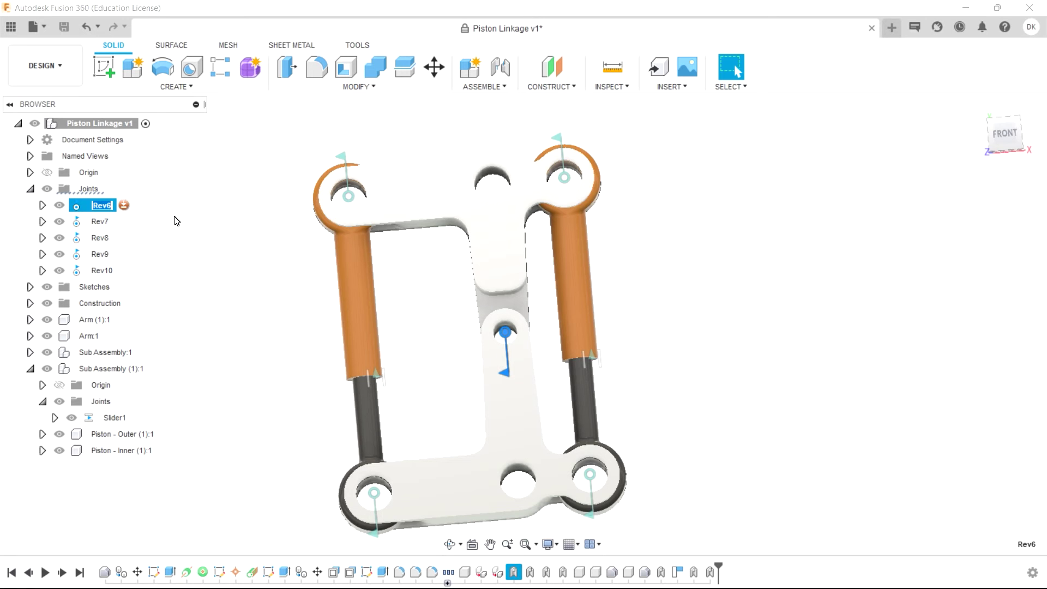
{"action": "key", "text": "Return"}
{"action": "right_click", "coordinate": [109, 213]}
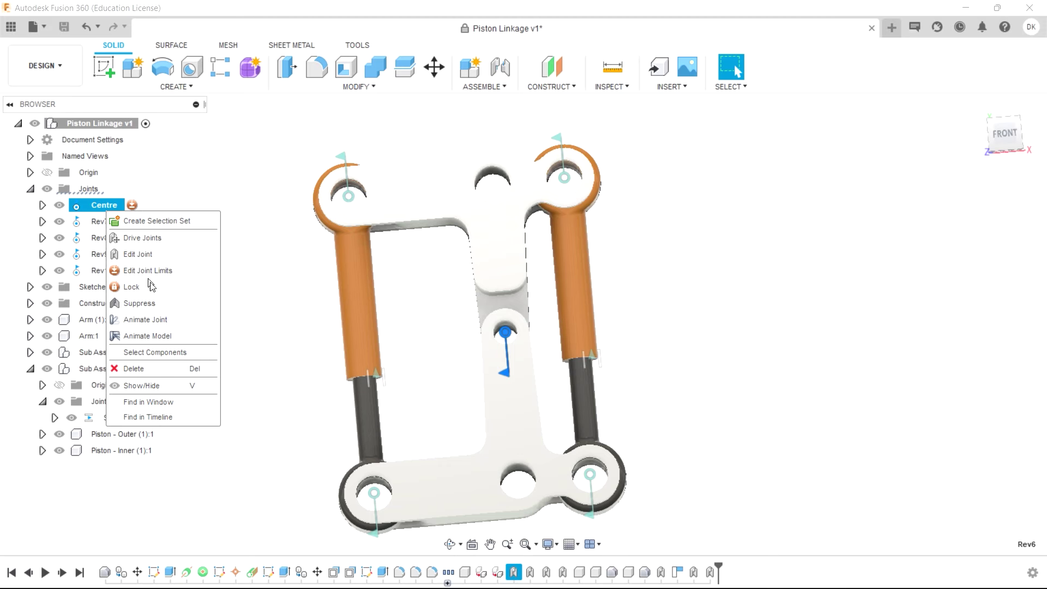
Step: Play the whole-linkage Animate Model preview, stop it, and return to a close front view
{"action": "left_click", "coordinate": [164, 338]}
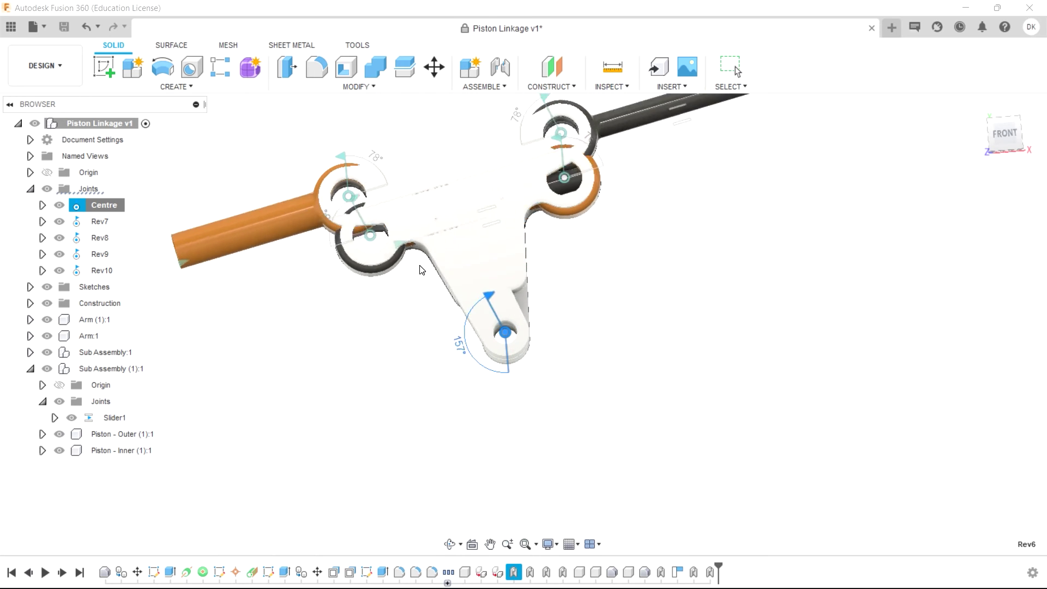
{"action": "key", "text": "Escape"}
{"action": "middle_click_drag", "start_coordinate": [422, 271], "coordinate": [385, 329]}
{"action": "scroll", "coordinate": [467, 330], "scroll_direction": "up", "scroll_amount": 3}
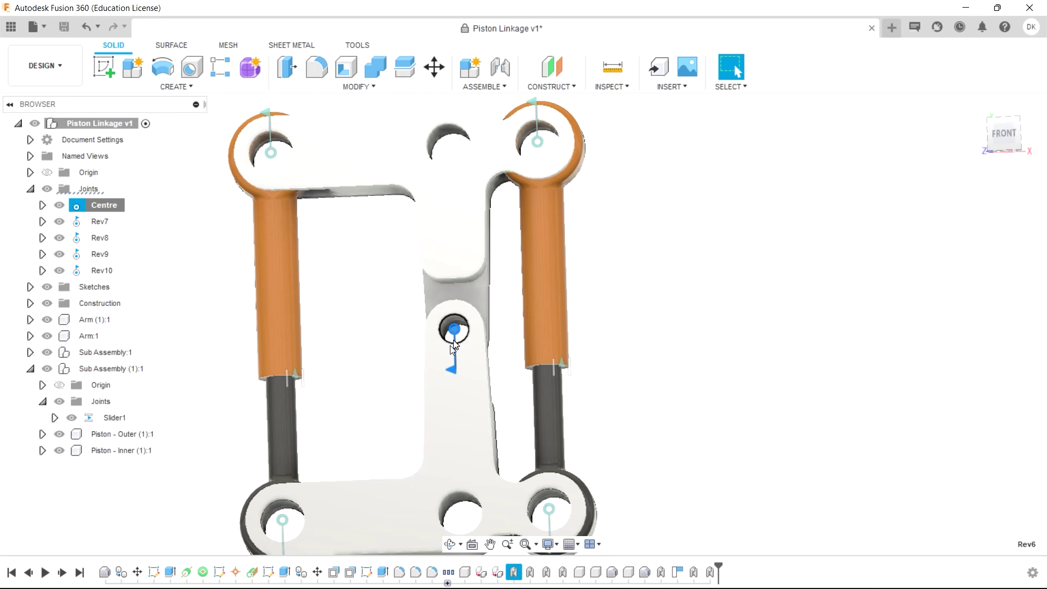
{"action": "left_click", "coordinate": [452, 375]}
{"action": "left_click_drag", "start_coordinate": [456, 398], "coordinate": [435, 377]}
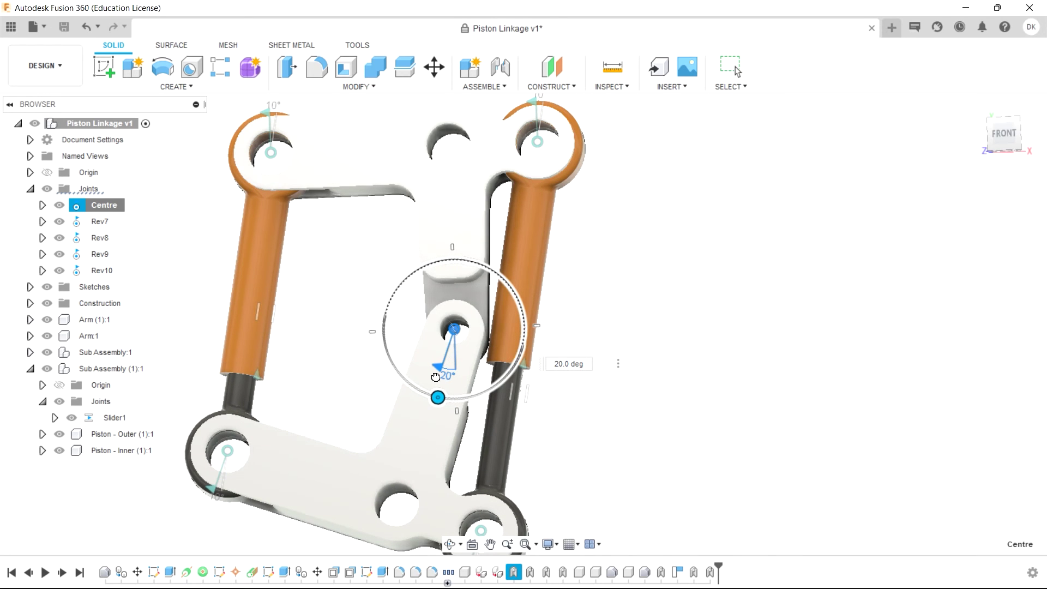
{"action": "left_click_drag", "start_coordinate": [438, 378], "coordinate": [502, 381]}
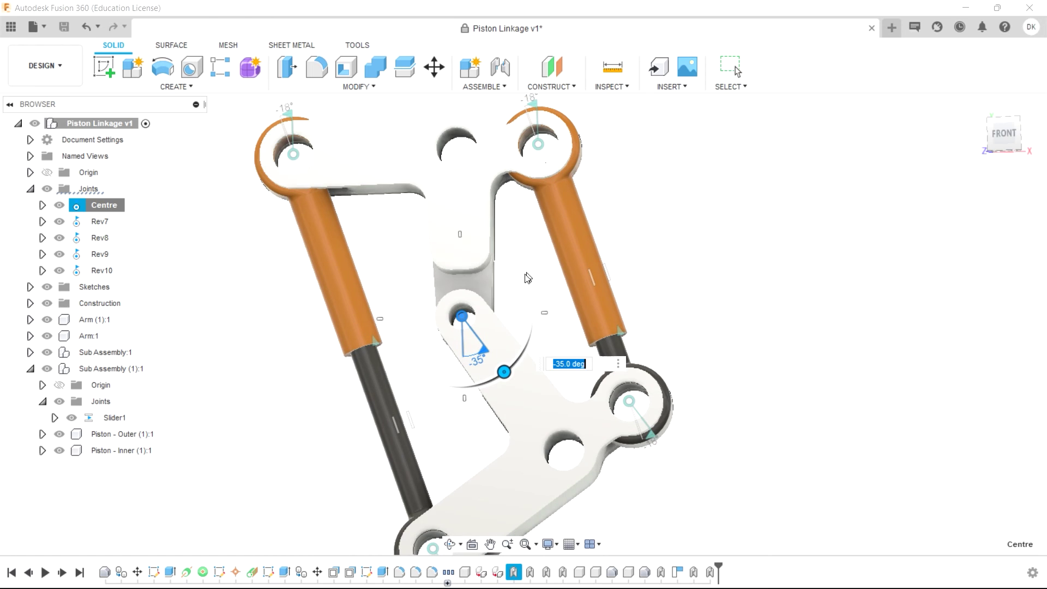
{"action": "left_click", "coordinate": [572, 363]}
{"action": "scroll", "coordinate": [532, 326], "scroll_direction": "up", "scroll_amount": 3}
{"action": "key", "text": "Escape"}
{"action": "scroll", "coordinate": [502, 356], "scroll_direction": "down", "scroll_amount": 5}
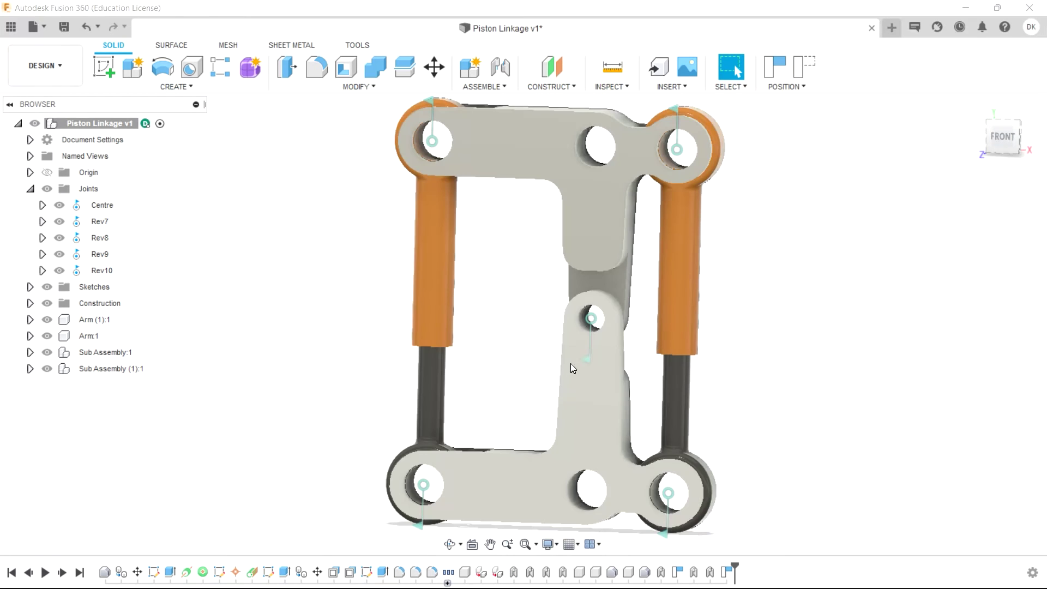
Step: Edit the Centre joint's limits with Minimum -35 deg and Maximum 20 deg enabled
{"action": "left_click", "coordinate": [594, 319]}
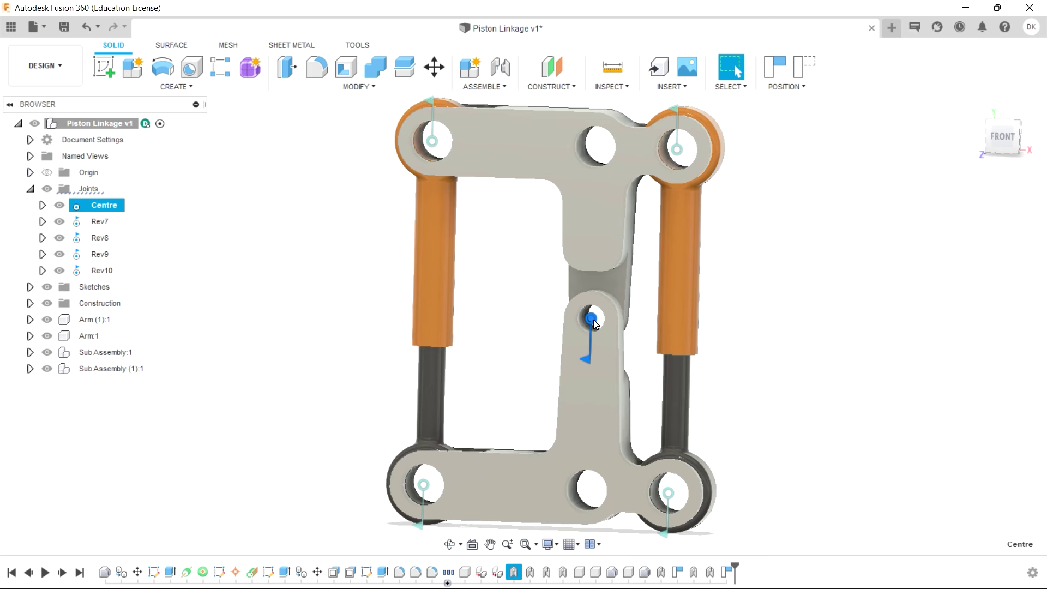
{"action": "middle_click_drag", "start_coordinate": [505, 299], "coordinate": [461, 285], "text": "shift"}
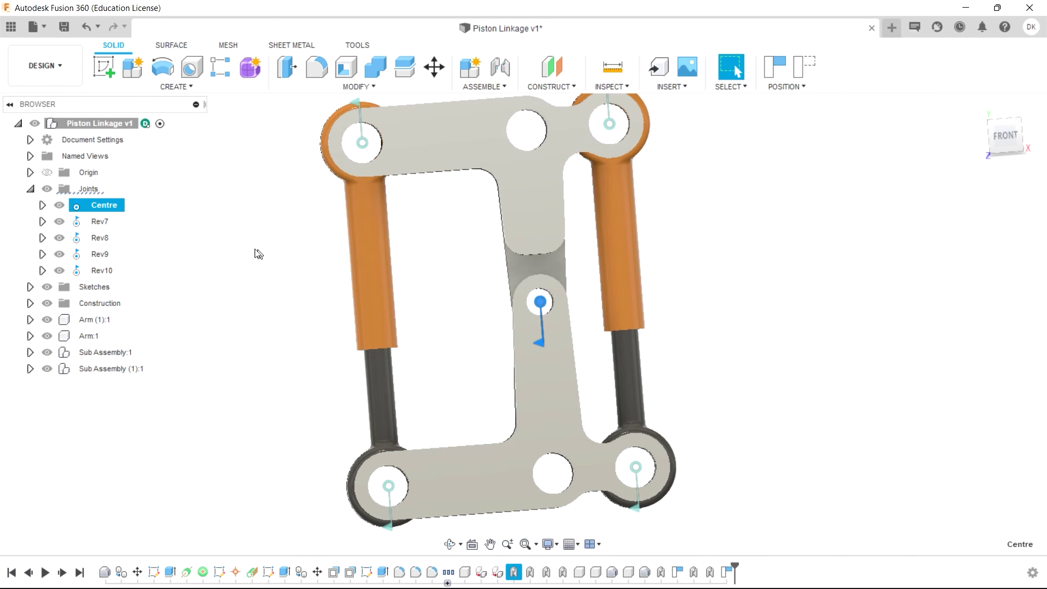
{"action": "right_click", "coordinate": [112, 209]}
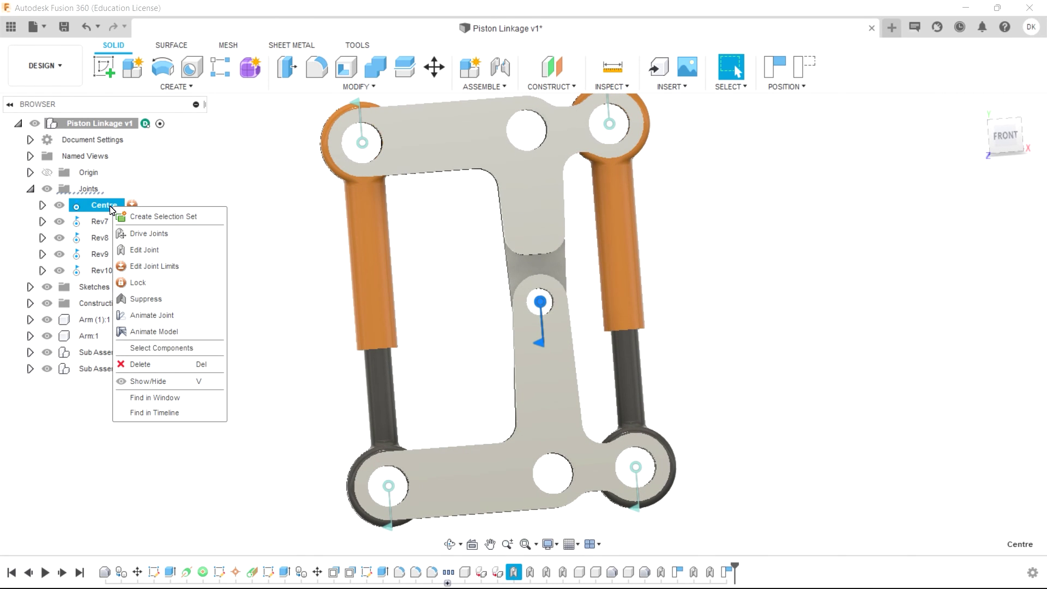
{"action": "left_click", "coordinate": [148, 266]}
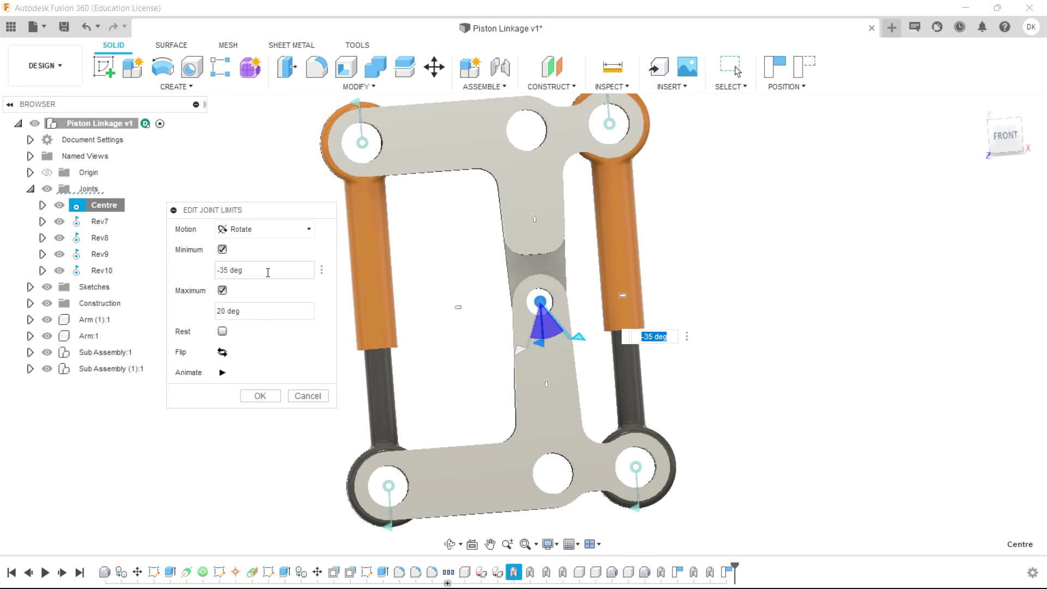
{"action": "left_click", "coordinate": [222, 250]}
{"action": "left_click", "coordinate": [222, 269]}
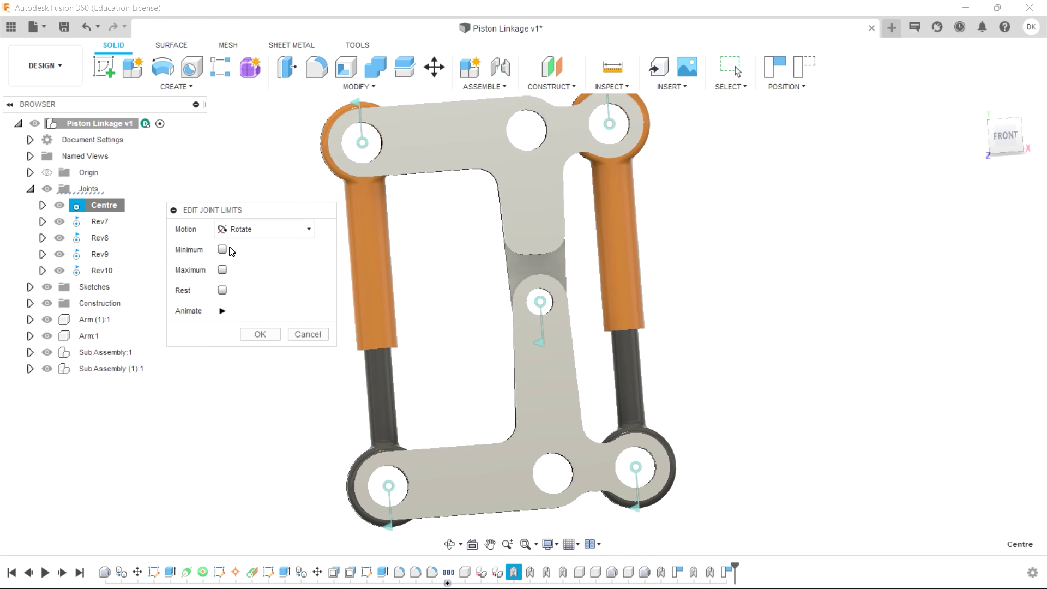
{"action": "left_click", "coordinate": [222, 249]}
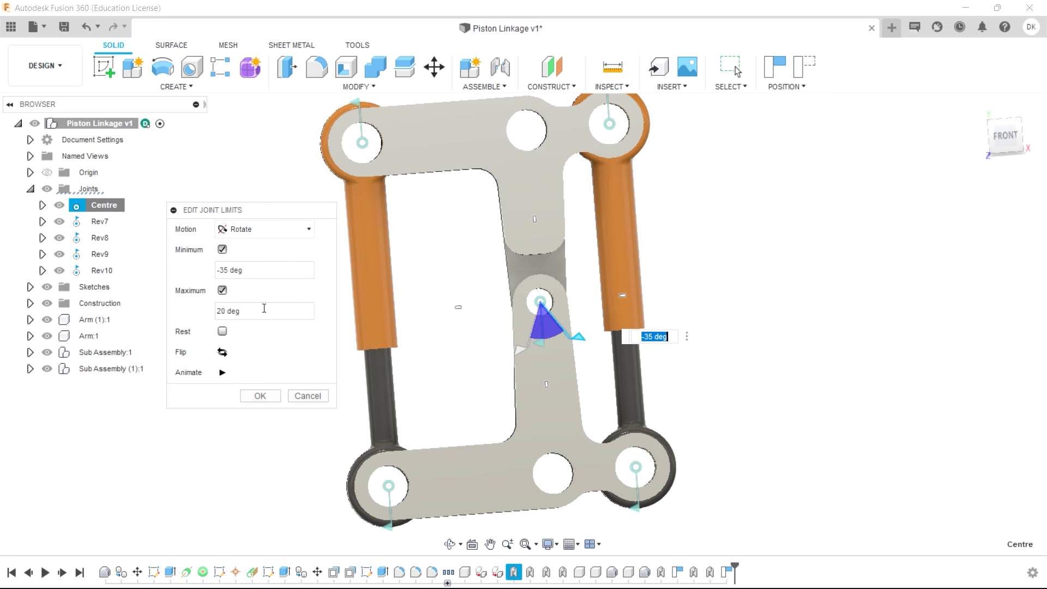
{"action": "left_click", "coordinate": [263, 394]}
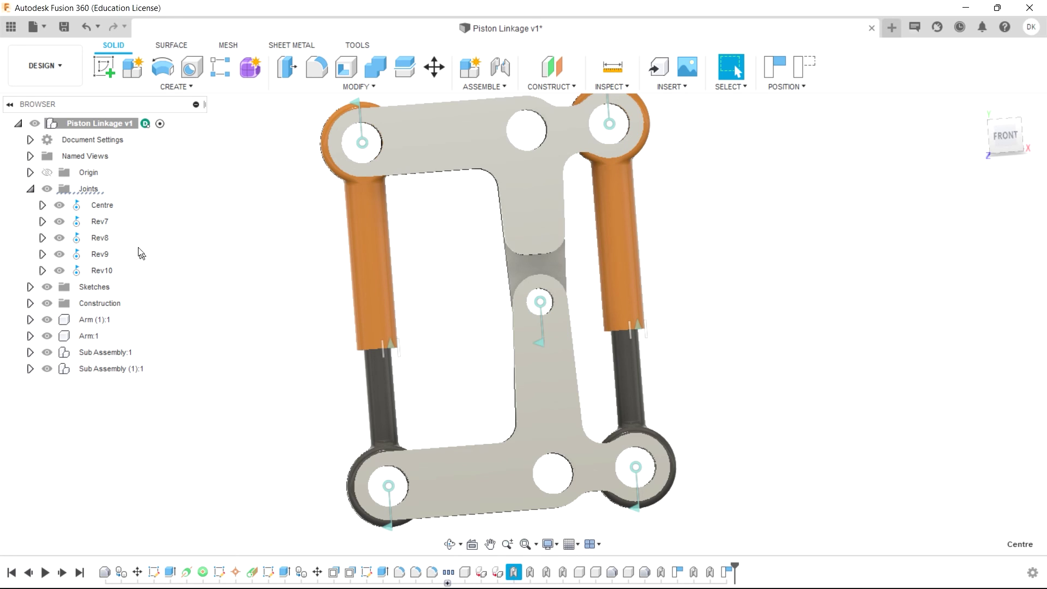
{"action": "right_click", "coordinate": [112, 207]}
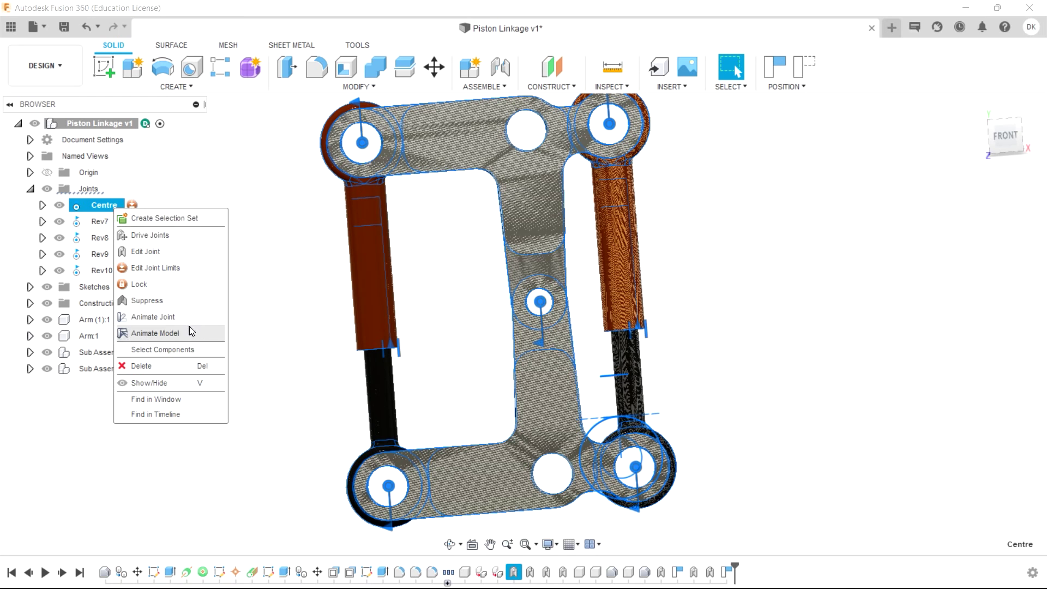
{"action": "left_click", "coordinate": [191, 331]}
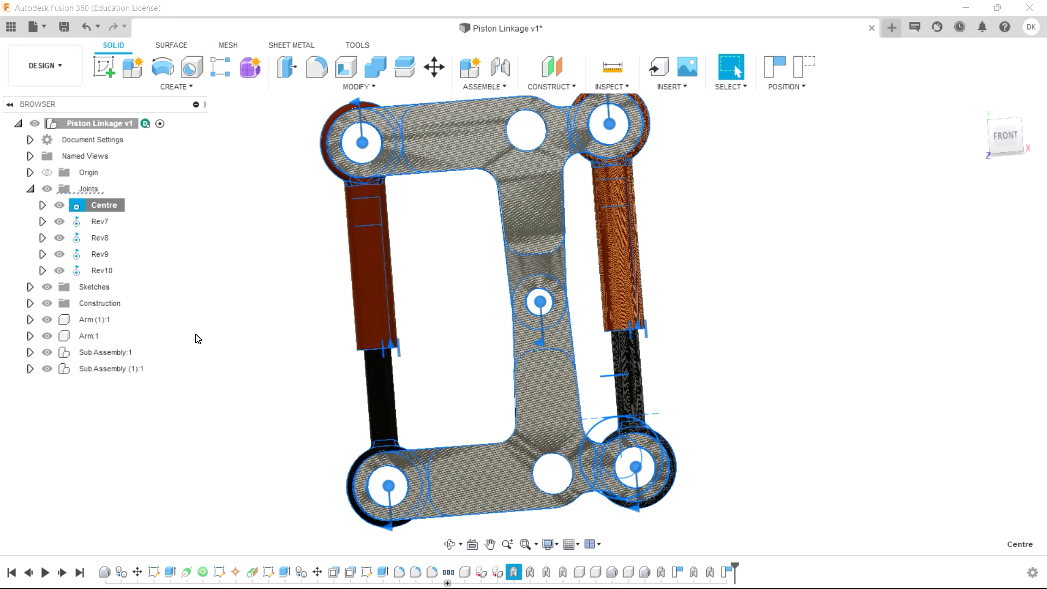
{"action": "key", "text": "Escape"}
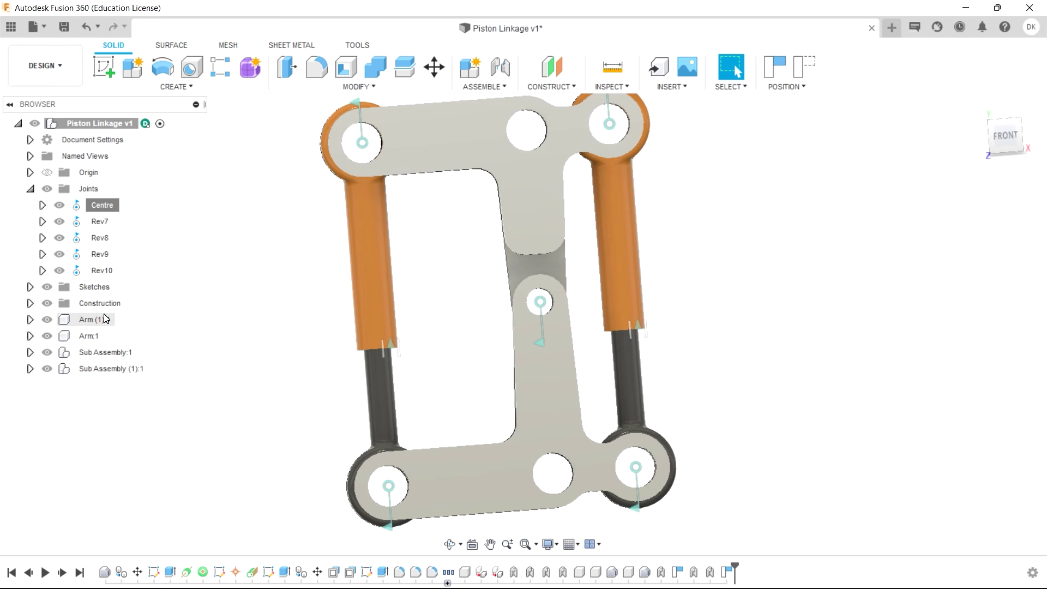
Step: Ground Arm:1 and capture the linkage's current moved position
{"action": "left_click", "coordinate": [94, 336]}
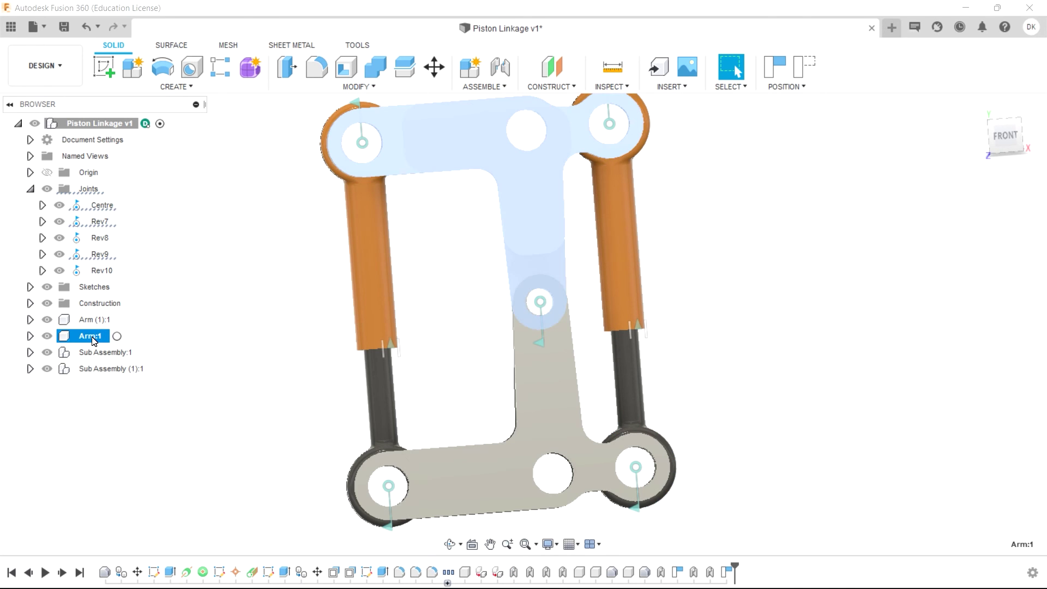
{"action": "right_click", "coordinate": [94, 340]}
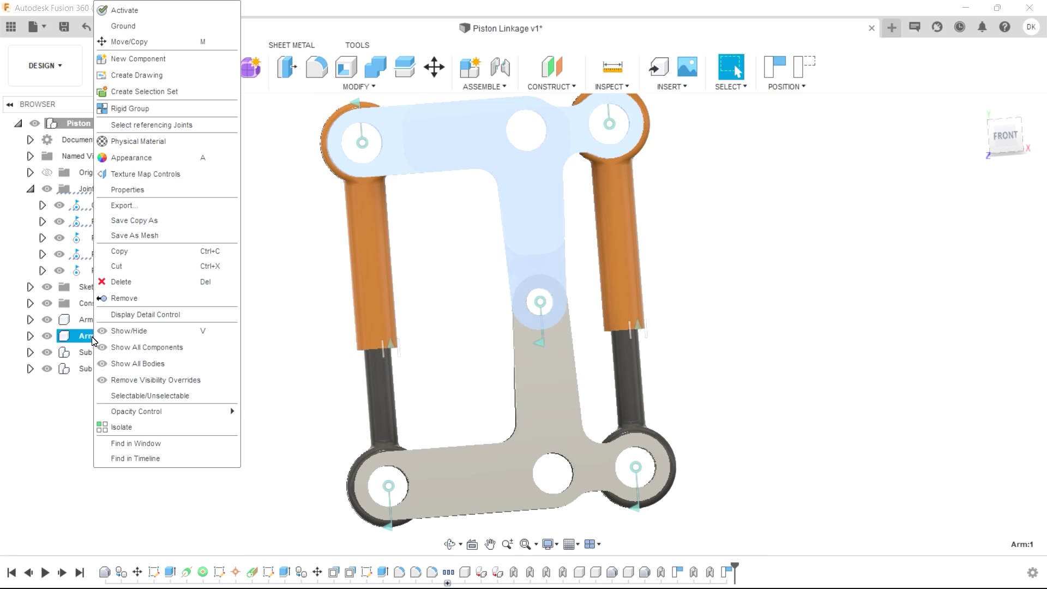
{"action": "left_click", "coordinate": [145, 26]}
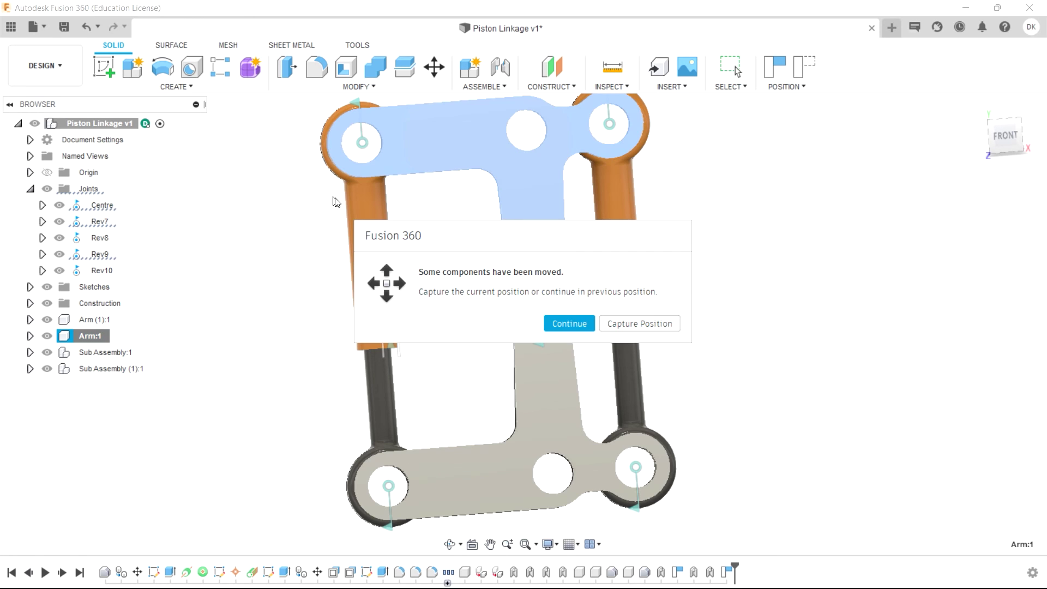
{"action": "left_click", "coordinate": [633, 322]}
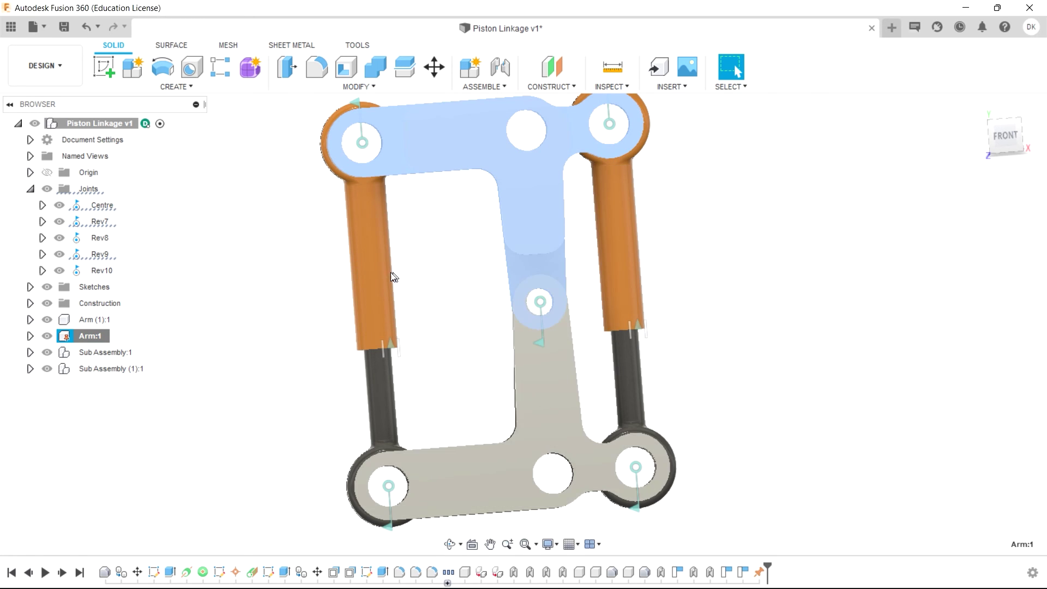
{"action": "left_click", "coordinate": [285, 265]}
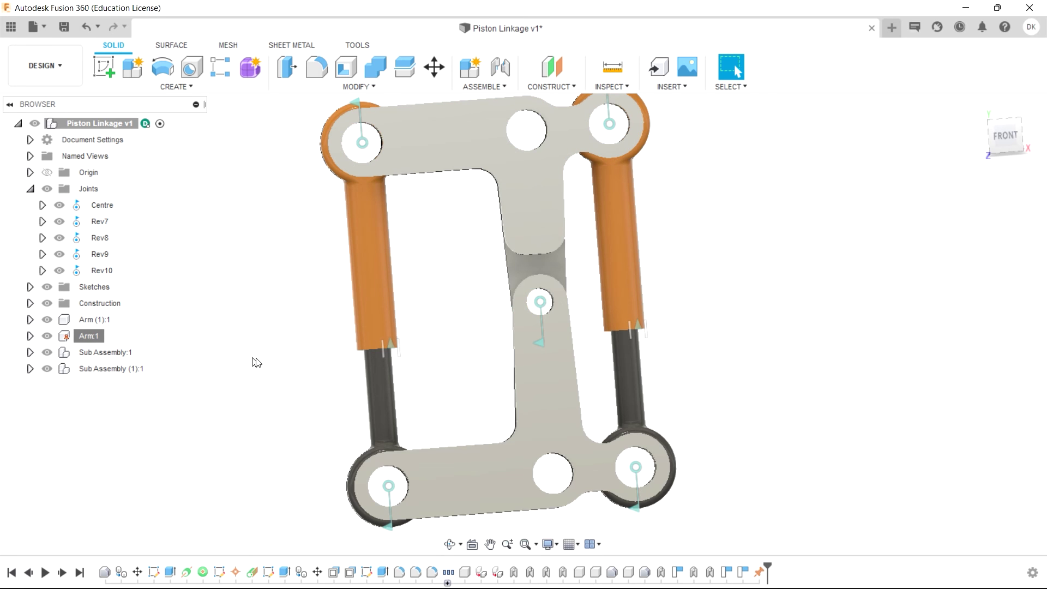